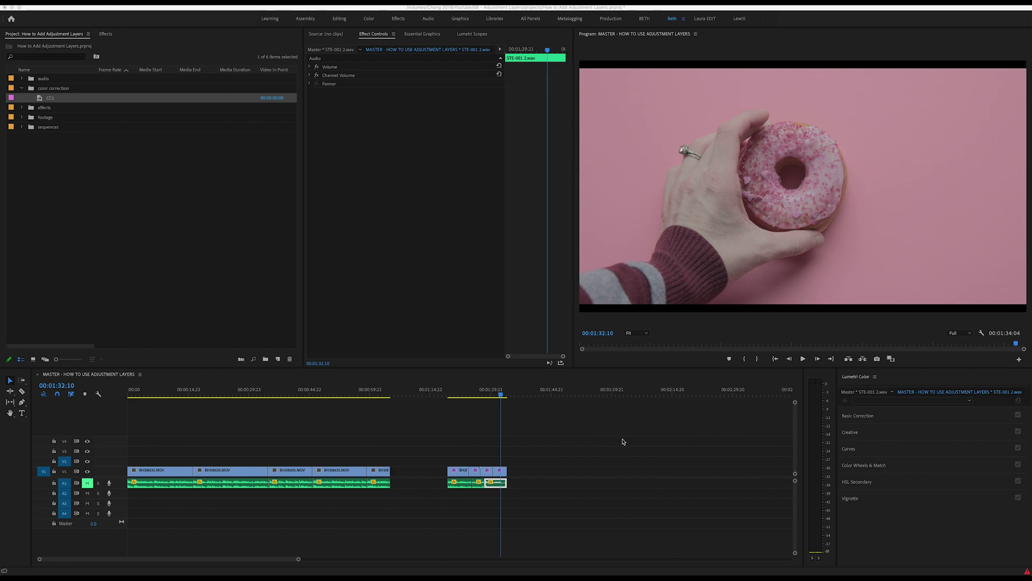
Step: Add an Adjustment Layer item to the project, keeping the 4096x2304, 23.976 fps settings
{"action": "left_click", "coordinate": [83, 175]}
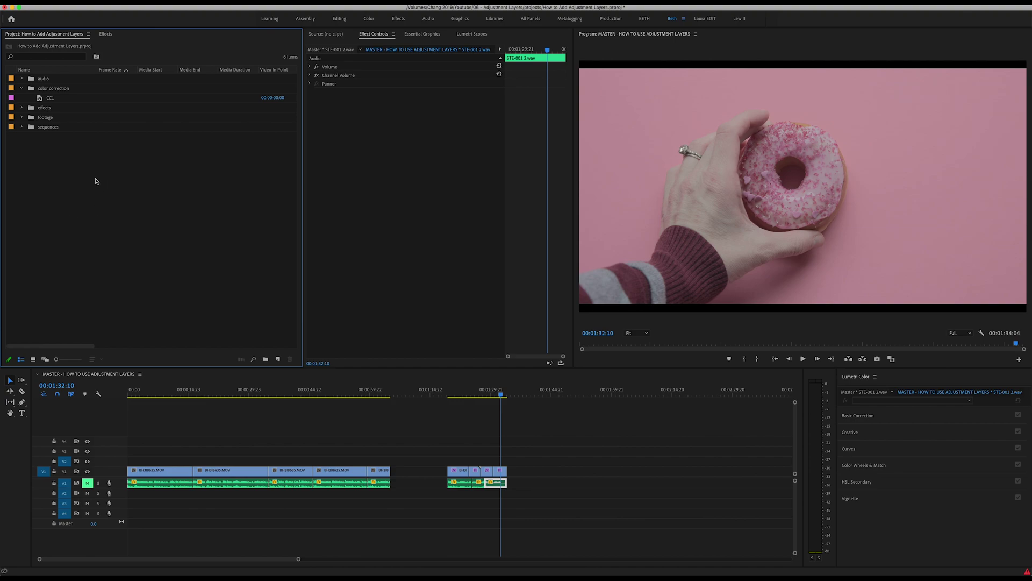
{"action": "right_click", "coordinate": [84, 173]}
{"action": "mouse_move", "coordinate": [107, 212]}
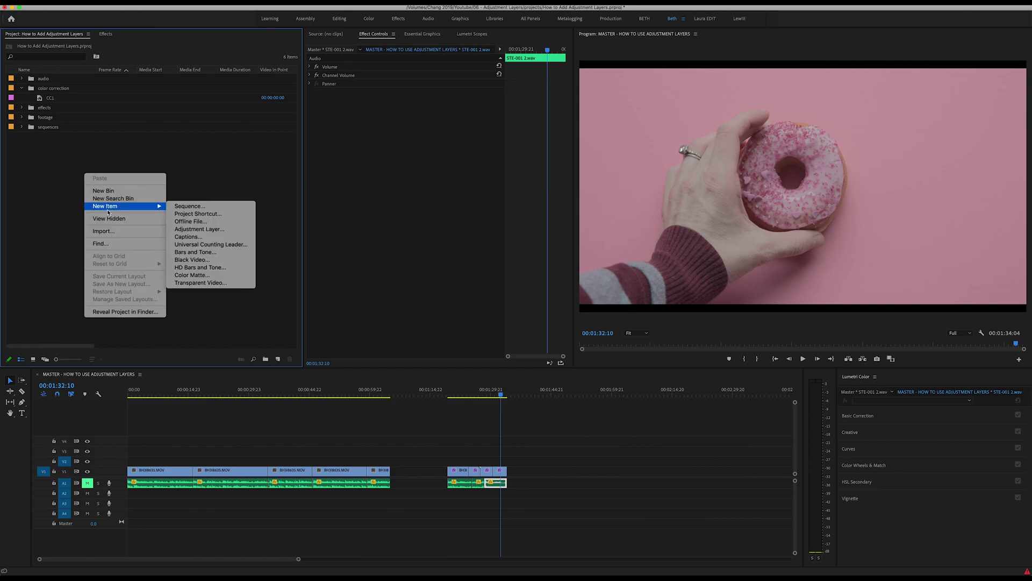
{"action": "left_click", "coordinate": [223, 230]}
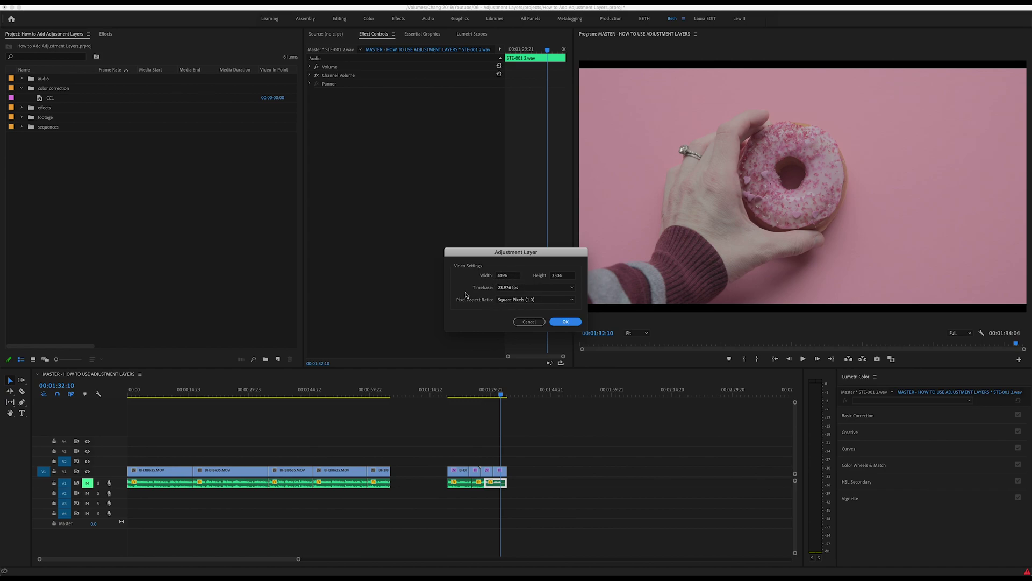
{"action": "left_click", "coordinate": [564, 323]}
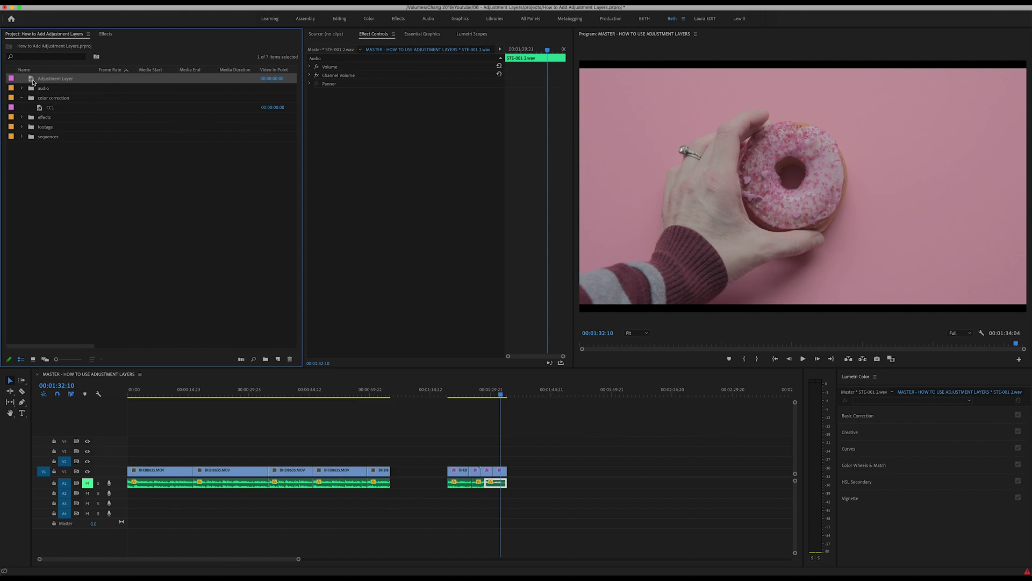
Step: Place the adjustment layer on V2 at the sequence start, above the first BH3I8635.MOV clips
{"action": "left_click_drag", "start_coordinate": [32, 81], "coordinate": [391, 460]}
{"action": "left_click", "coordinate": [133, 382]}
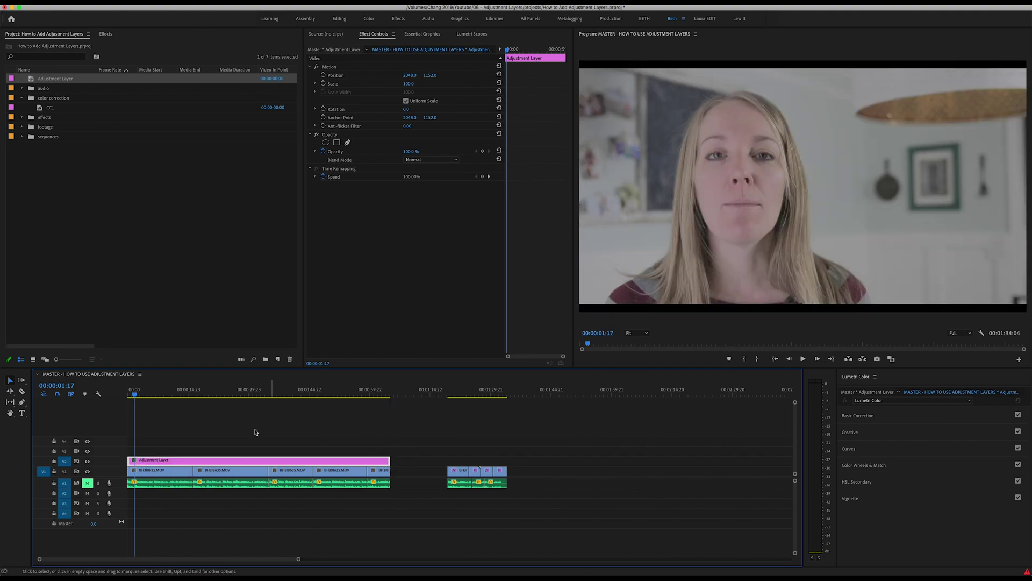
{"action": "left_click", "coordinate": [151, 473]}
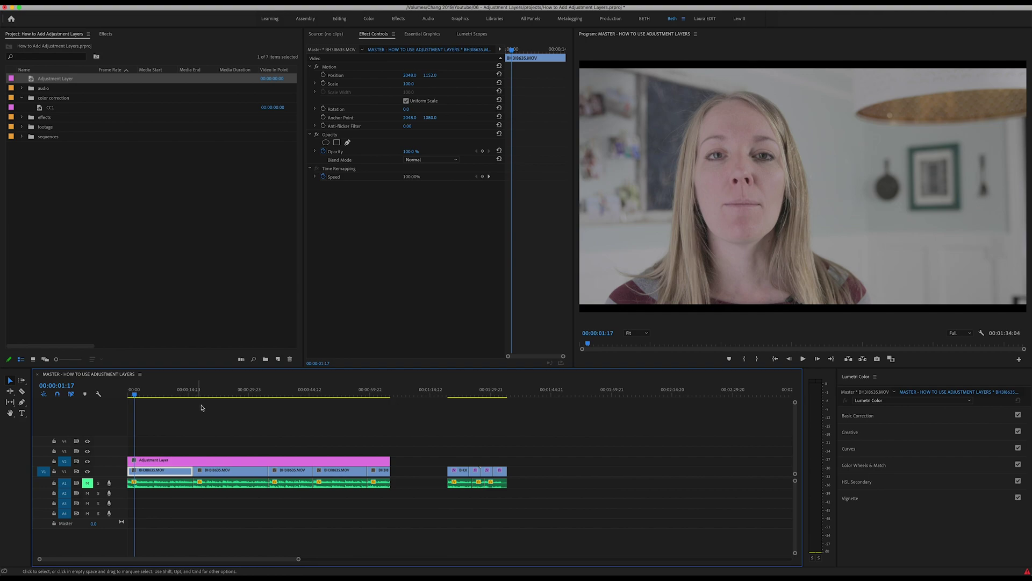
{"action": "left_click", "coordinate": [226, 392]}
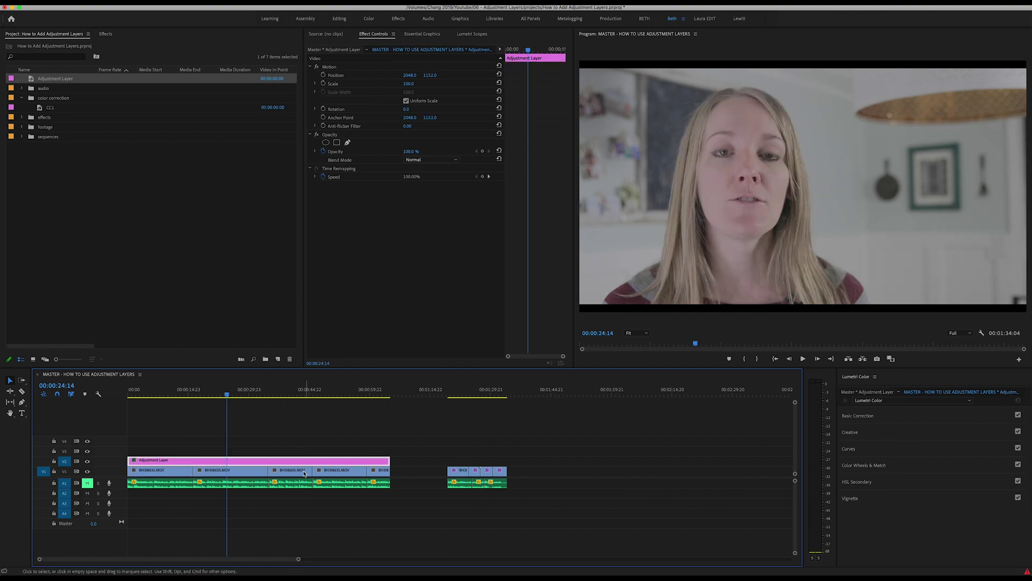
{"action": "left_click", "coordinate": [277, 402]}
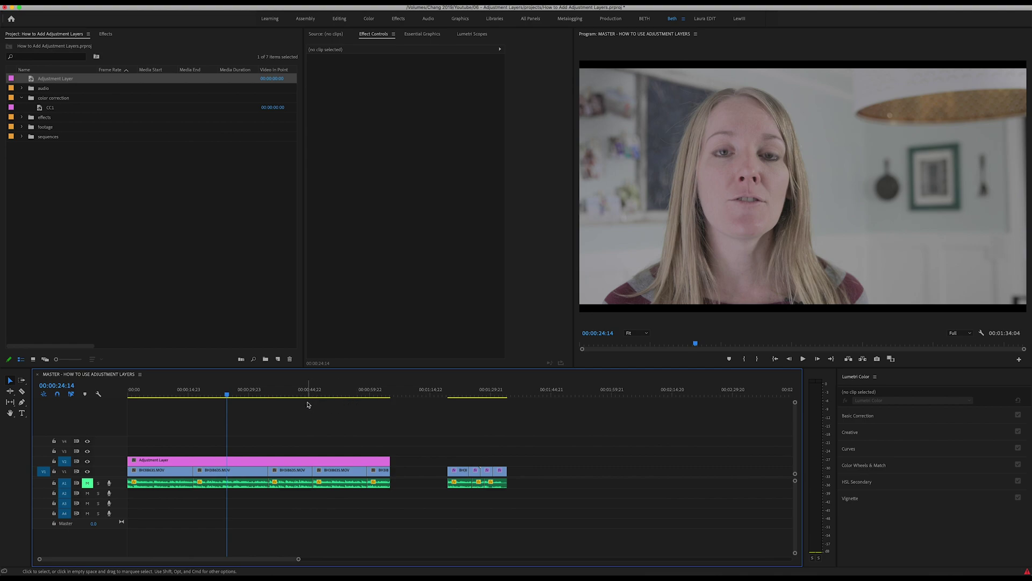
{"action": "left_click", "coordinate": [343, 394]}
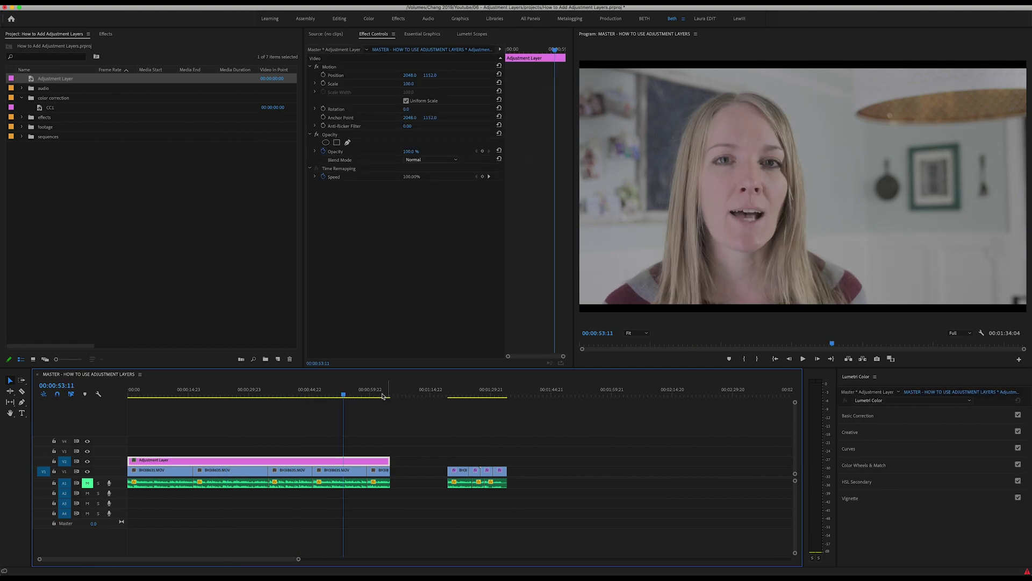
{"action": "left_click", "coordinate": [338, 394]}
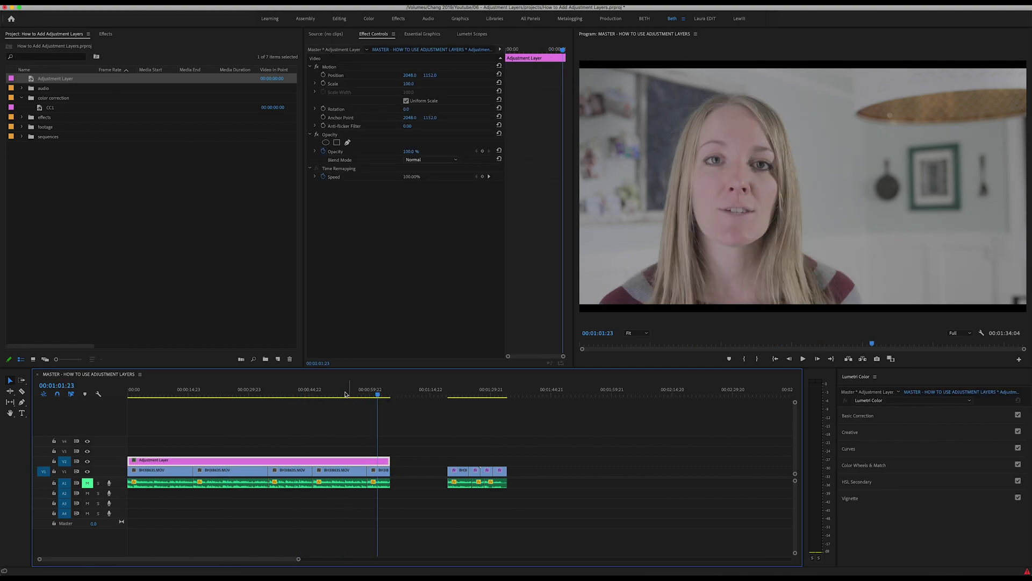
{"action": "left_click", "coordinate": [291, 391]}
{"action": "left_click", "coordinate": [162, 390]}
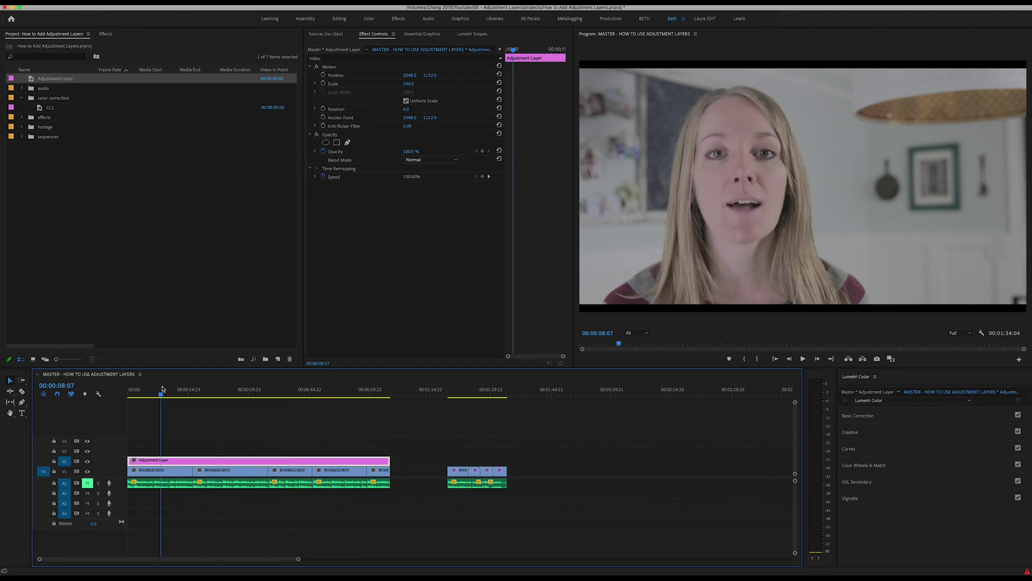
{"action": "left_click", "coordinate": [163, 389]}
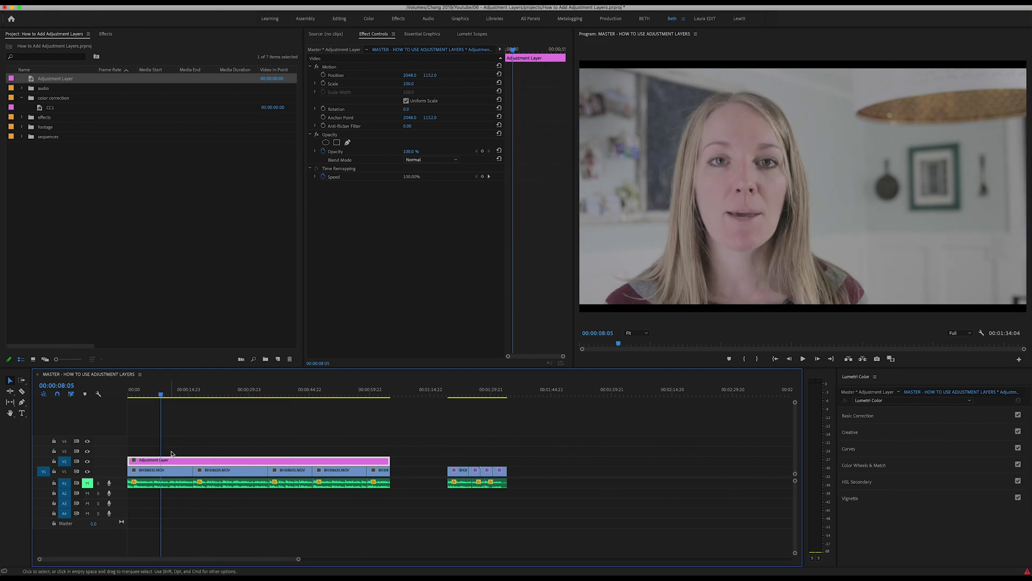
{"action": "left_click", "coordinate": [169, 472]}
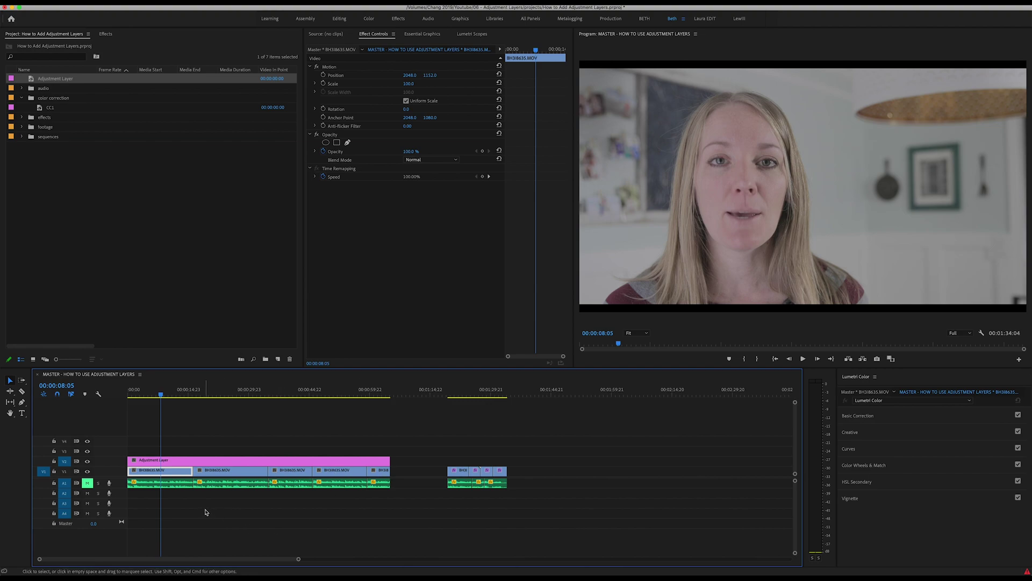
{"action": "left_click", "coordinate": [177, 461]}
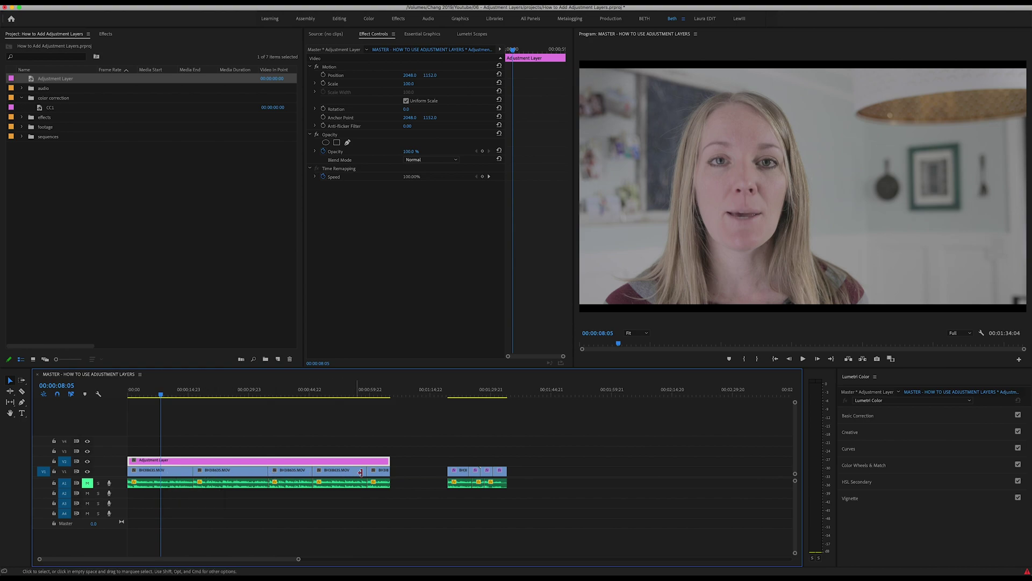
{"action": "left_click", "coordinate": [200, 429]}
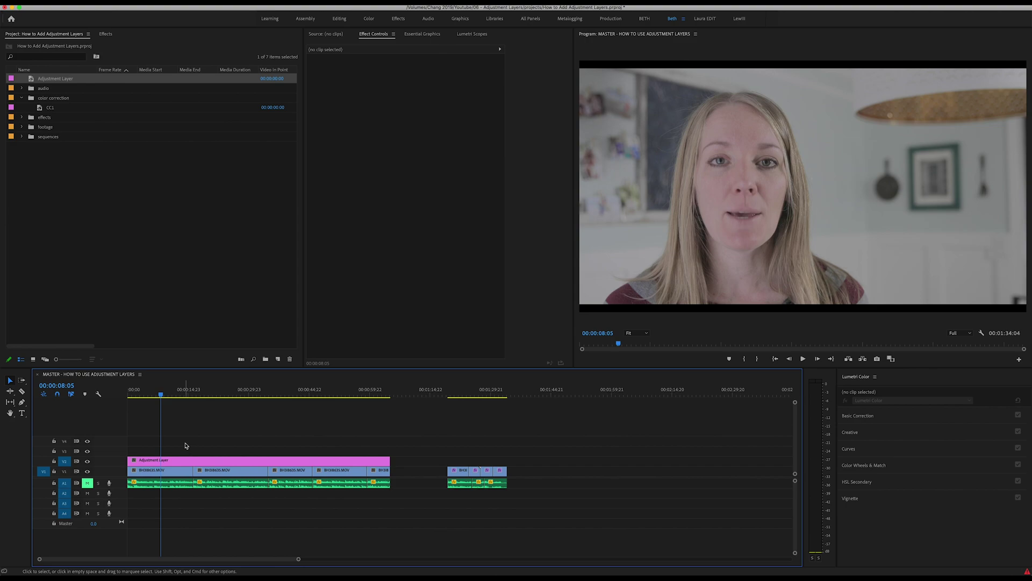
{"action": "left_click", "coordinate": [167, 461]}
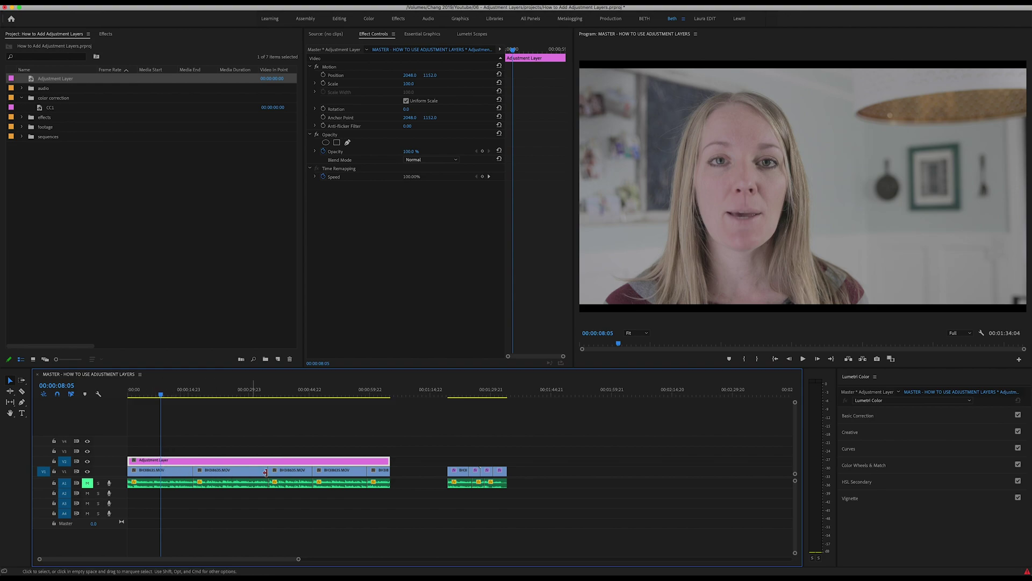
{"action": "left_click", "coordinate": [164, 469]}
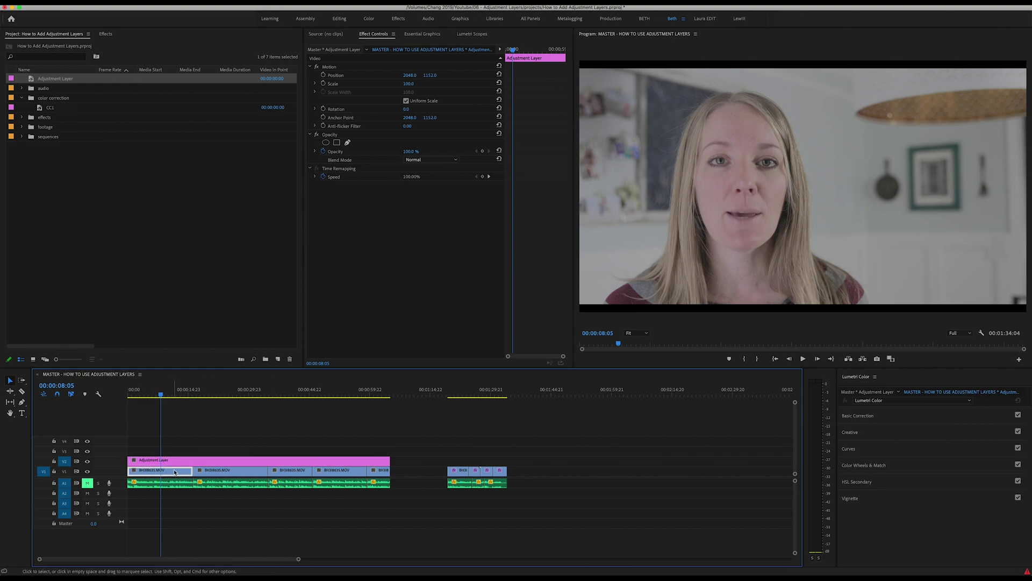
{"action": "left_click", "coordinate": [231, 471]}
{"action": "left_click", "coordinate": [291, 471]}
{"action": "left_click", "coordinate": [339, 471]}
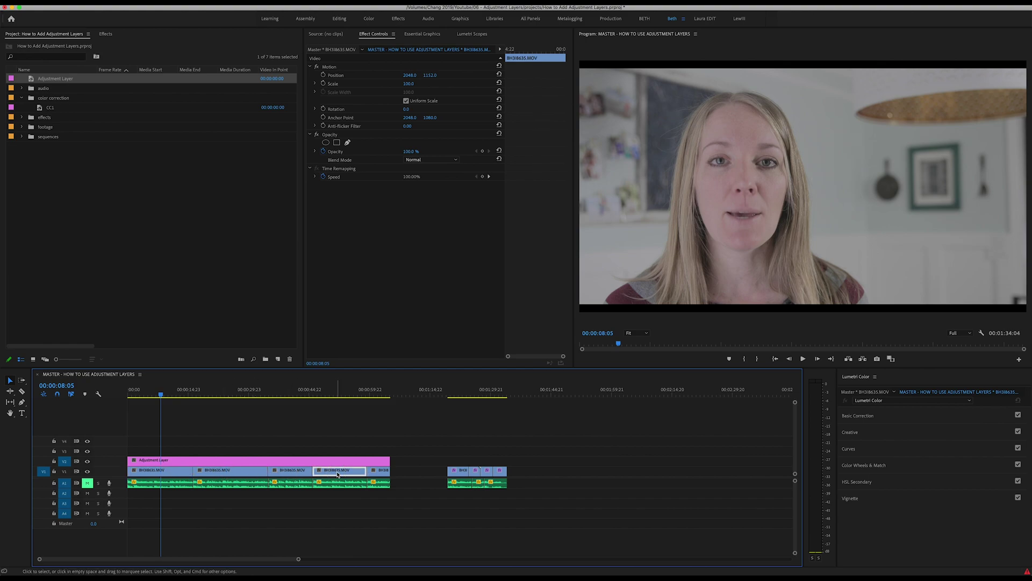
{"action": "left_click", "coordinate": [376, 471]}
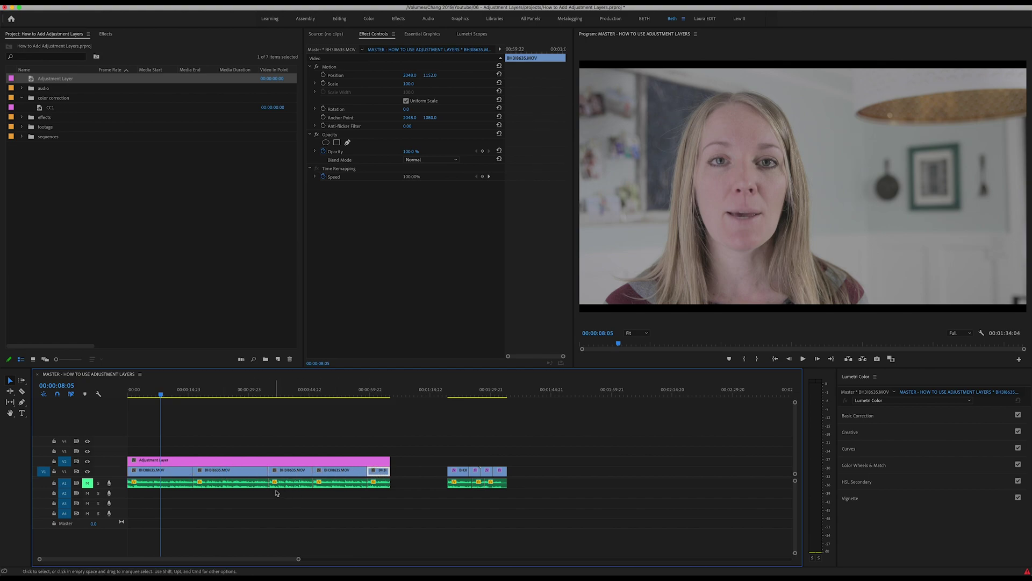
{"action": "left_click", "coordinate": [170, 473]}
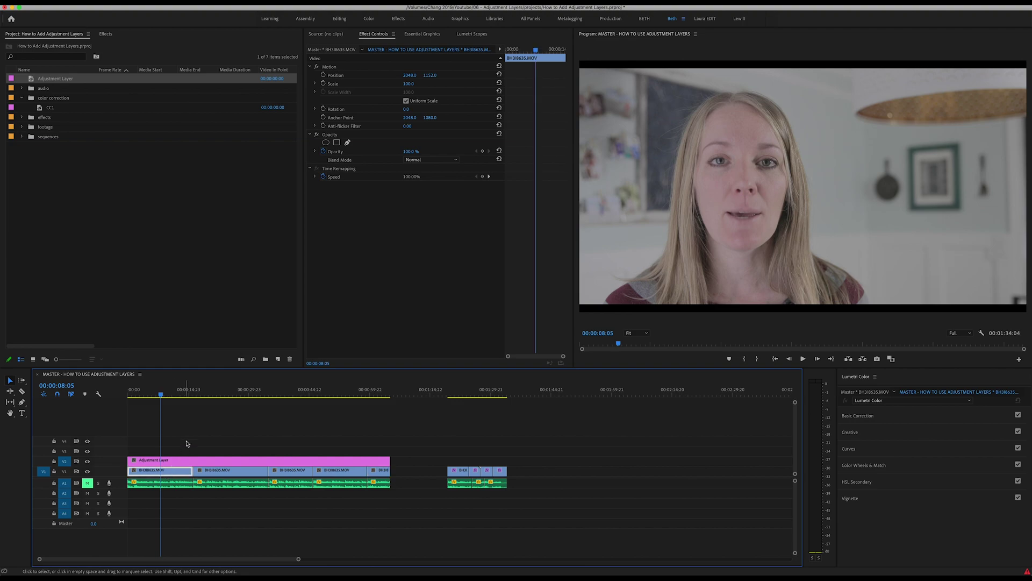
{"action": "left_click", "coordinate": [187, 443]}
{"action": "left_click", "coordinate": [152, 461]}
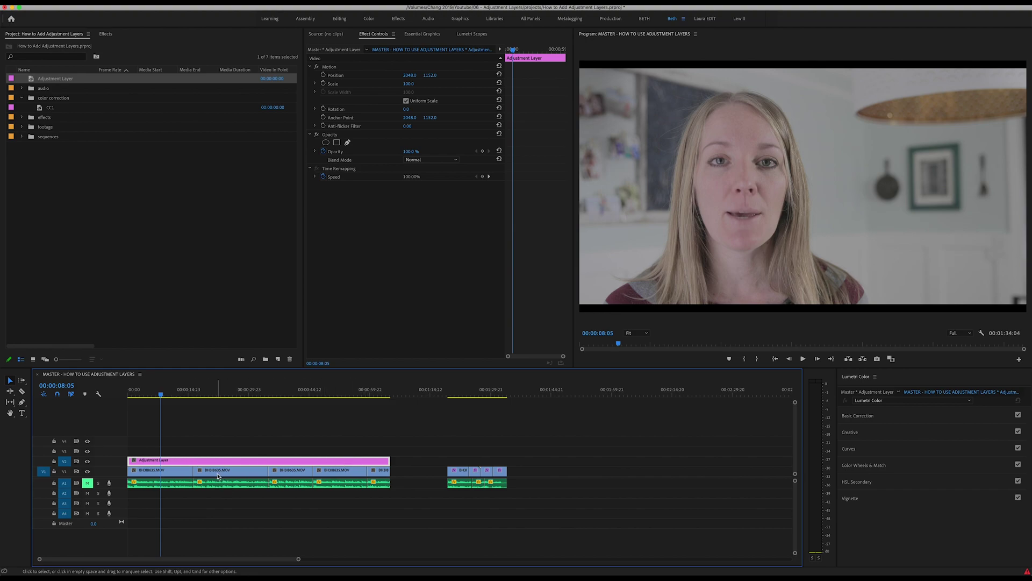
Step: Enlarge track V2 and bend the adjustment layer's RGB curve, raising midtones and adjusting highlight and shadow points
{"action": "double_click", "coordinate": [106, 459]}
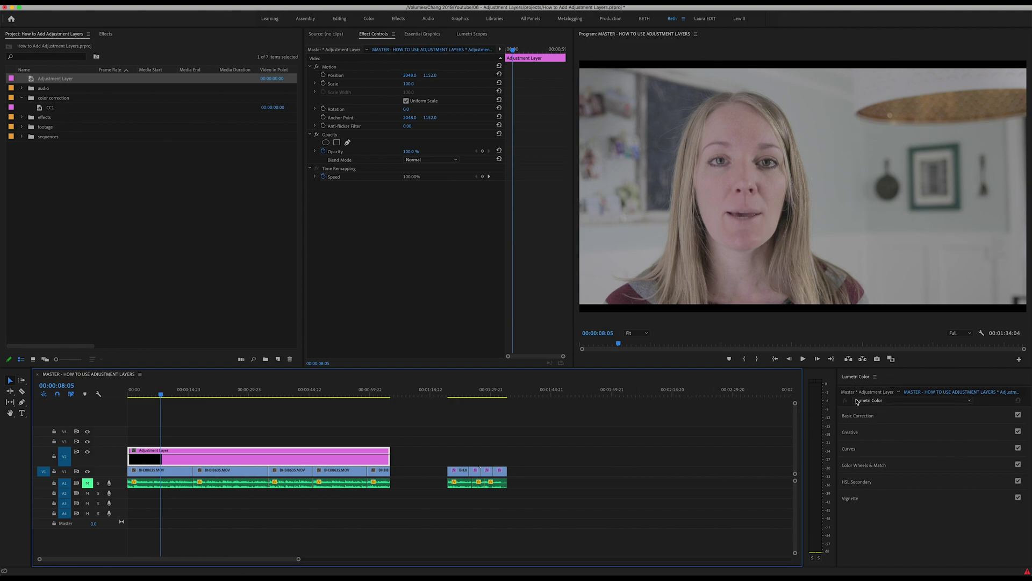
{"action": "left_click", "coordinate": [857, 450]}
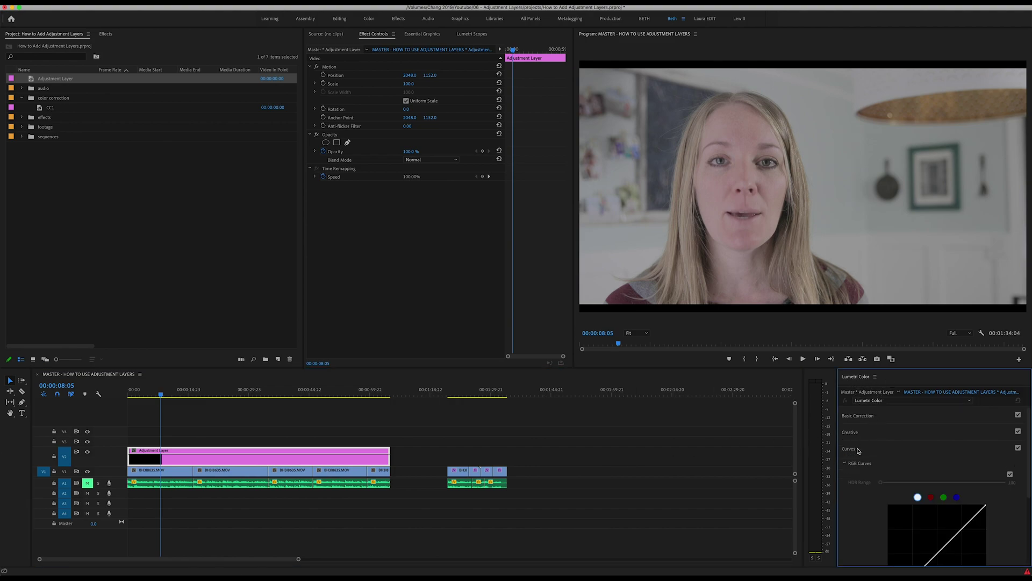
{"action": "scroll", "coordinate": [857, 480], "scroll_direction": "down", "scroll_amount": 3}
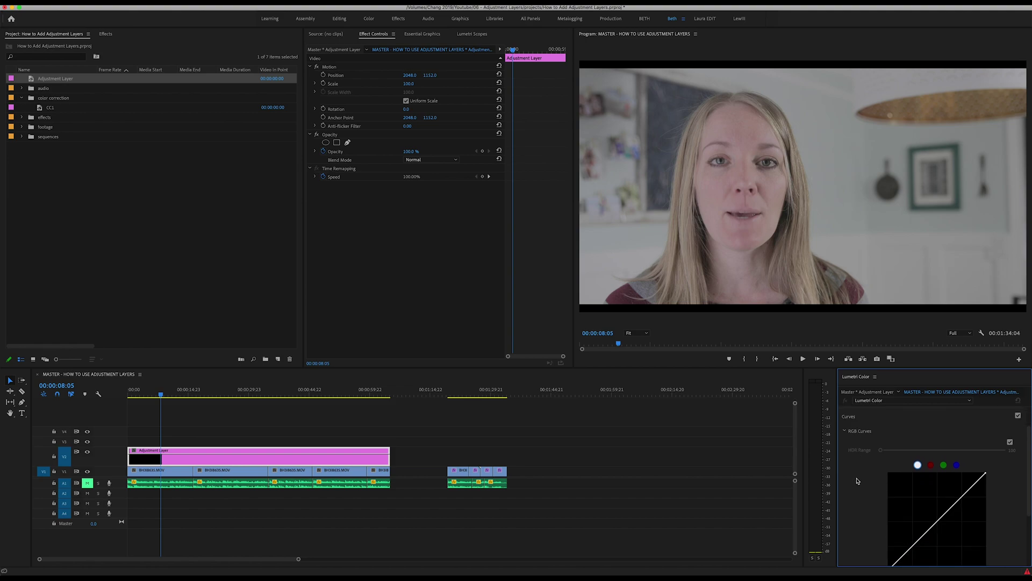
{"action": "scroll", "coordinate": [897, 487], "scroll_direction": "down", "scroll_amount": 3}
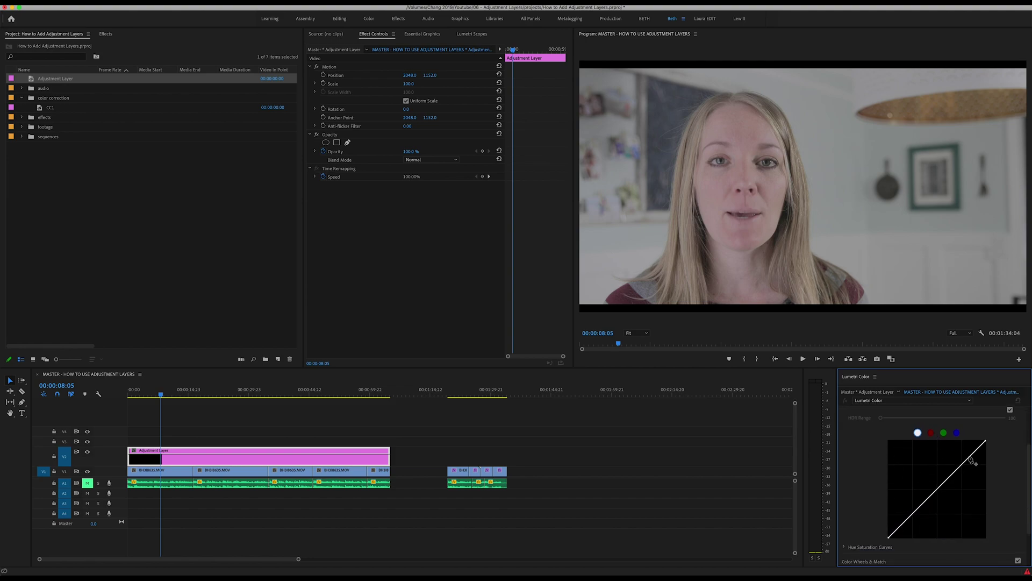
{"action": "left_click_drag", "start_coordinate": [969, 459], "coordinate": [967, 453]}
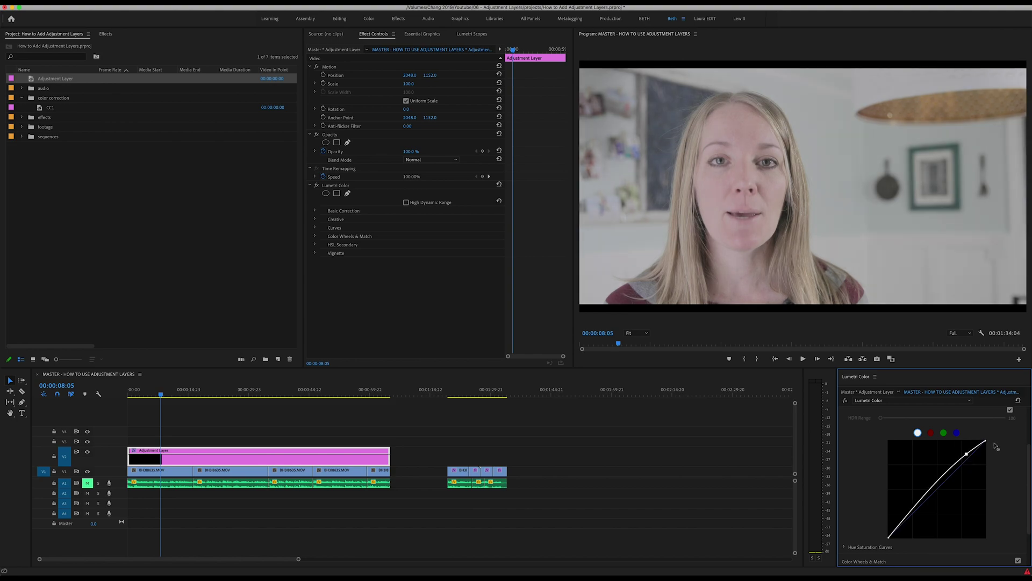
{"action": "left_click_drag", "start_coordinate": [986, 441], "coordinate": [987, 445]}
{"action": "left_click_drag", "start_coordinate": [902, 525], "coordinate": [904, 529]}
{"action": "scroll", "coordinate": [871, 409], "scroll_direction": "up", "scroll_amount": 3}
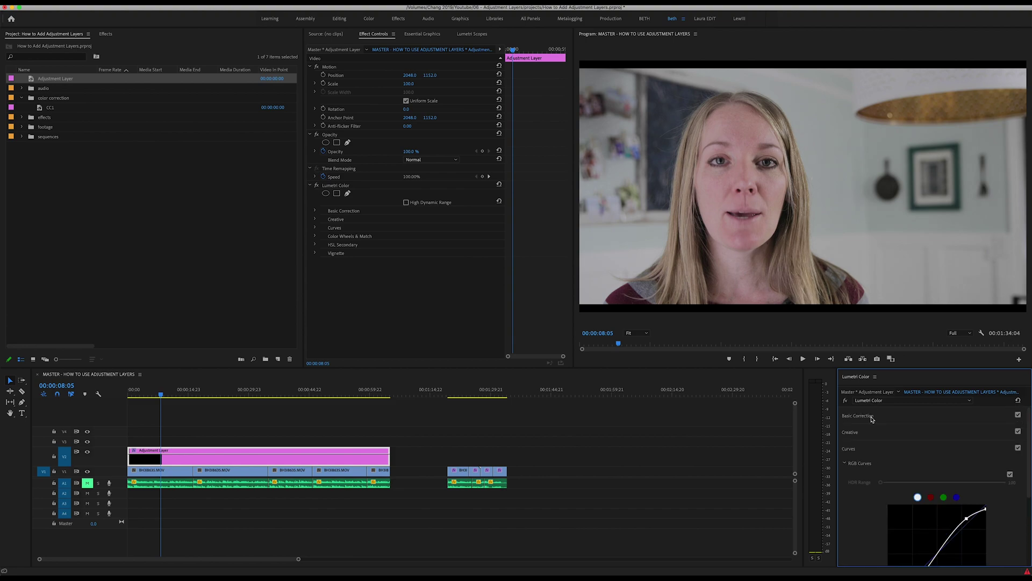
Step: Warm the adjustment layer by raising Basic Correction Temperature to 13.2
{"action": "left_click", "coordinate": [872, 419]}
{"action": "left_click_drag", "start_coordinate": [944, 472], "coordinate": [950, 473]}
{"action": "left_click", "coordinate": [864, 418]}
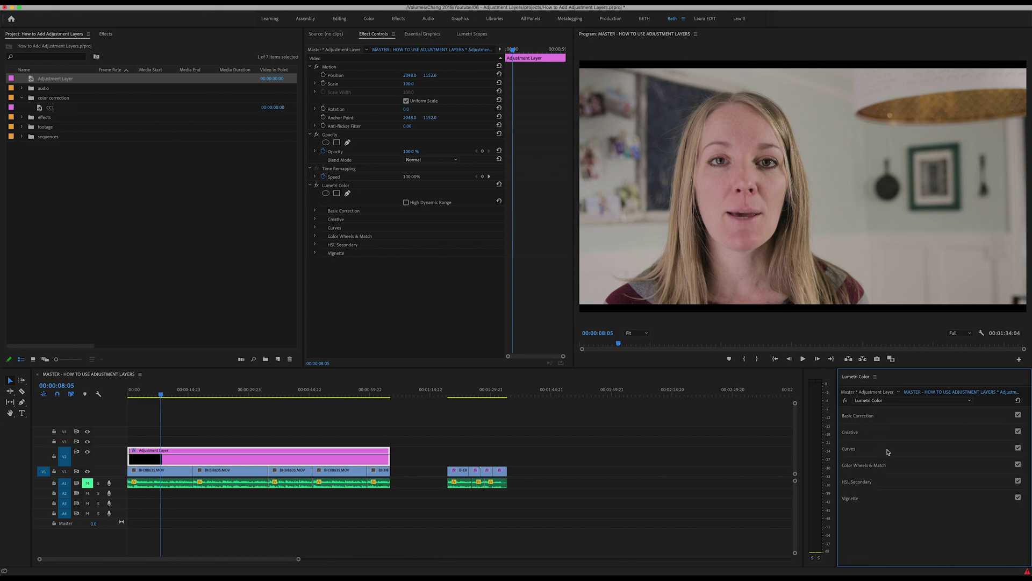
Step: Apply the TIG_Vintage_1 Creative look and reduce its Intensity to about 45.7
{"action": "left_click", "coordinate": [859, 432]}
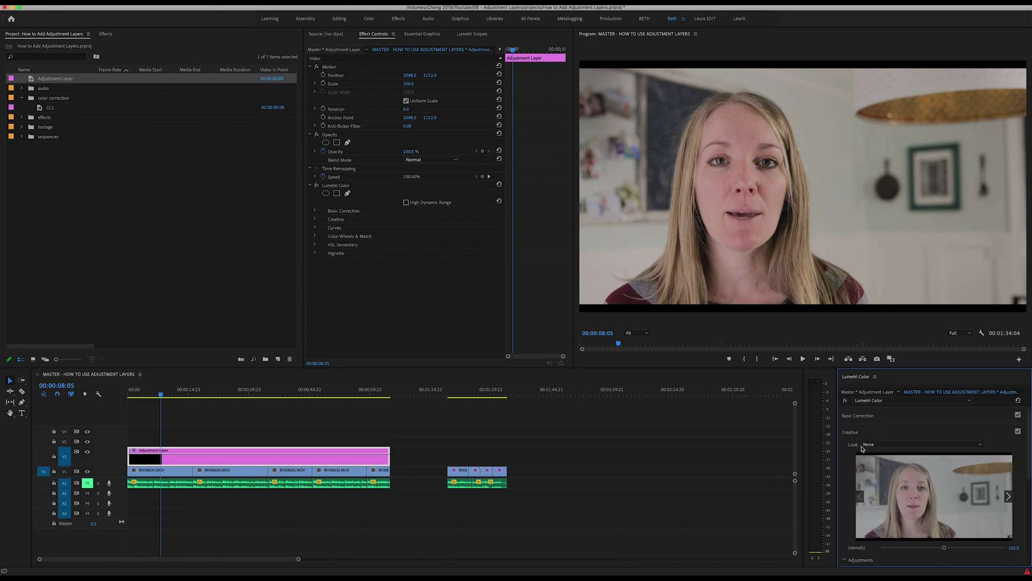
{"action": "left_click", "coordinate": [895, 445]}
{"action": "scroll", "coordinate": [893, 412], "scroll_direction": "down", "scroll_amount": 5}
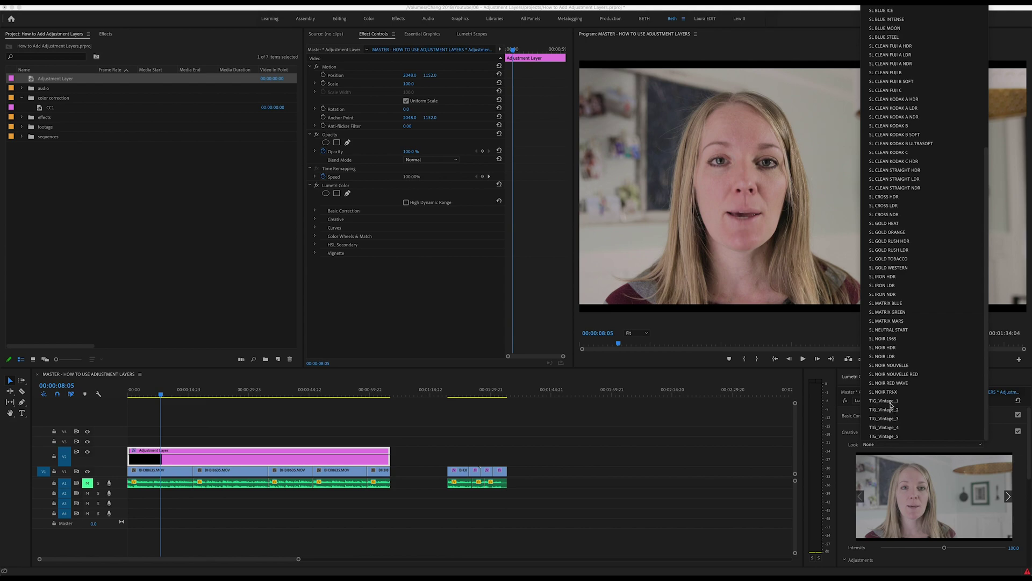
{"action": "left_click", "coordinate": [884, 401]}
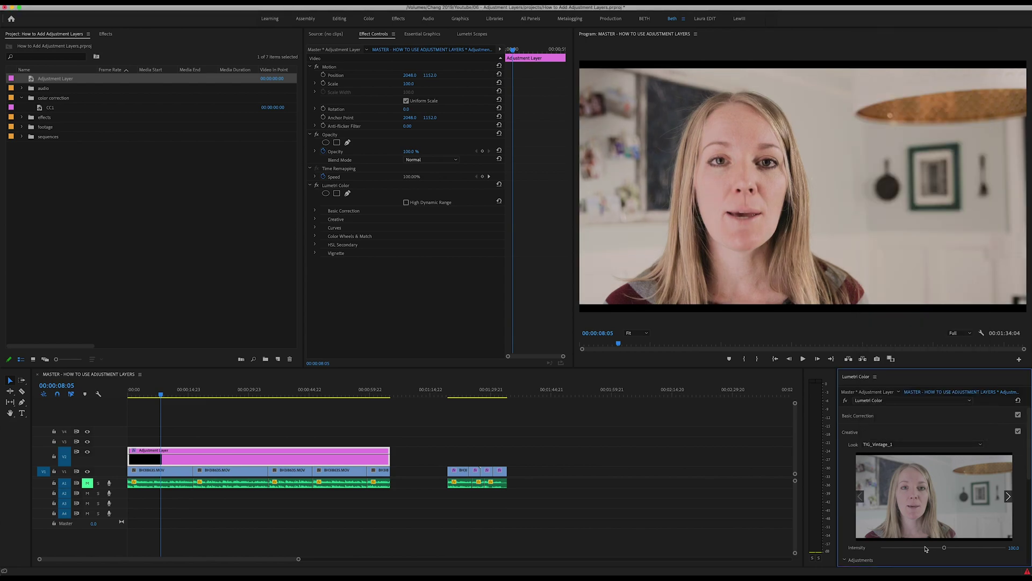
{"action": "left_click_drag", "start_coordinate": [944, 547], "coordinate": [909, 548]}
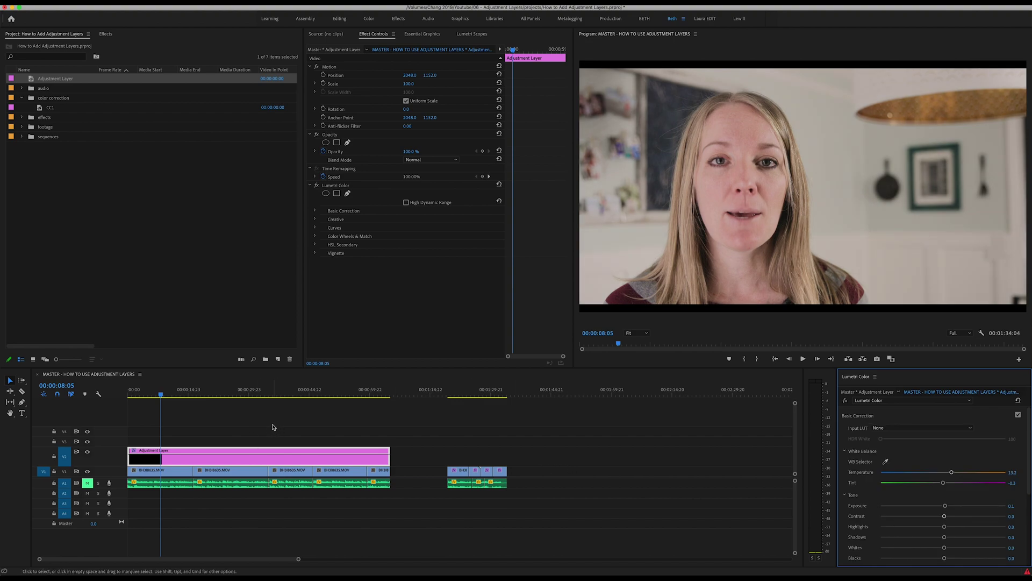
{"action": "left_click", "coordinate": [221, 415]}
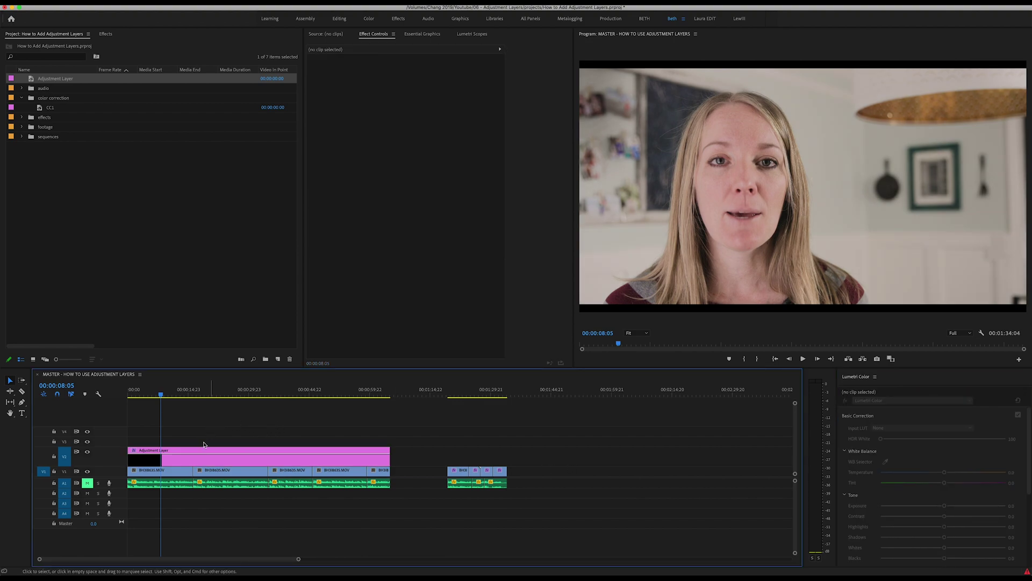
{"action": "left_click", "coordinate": [180, 461]}
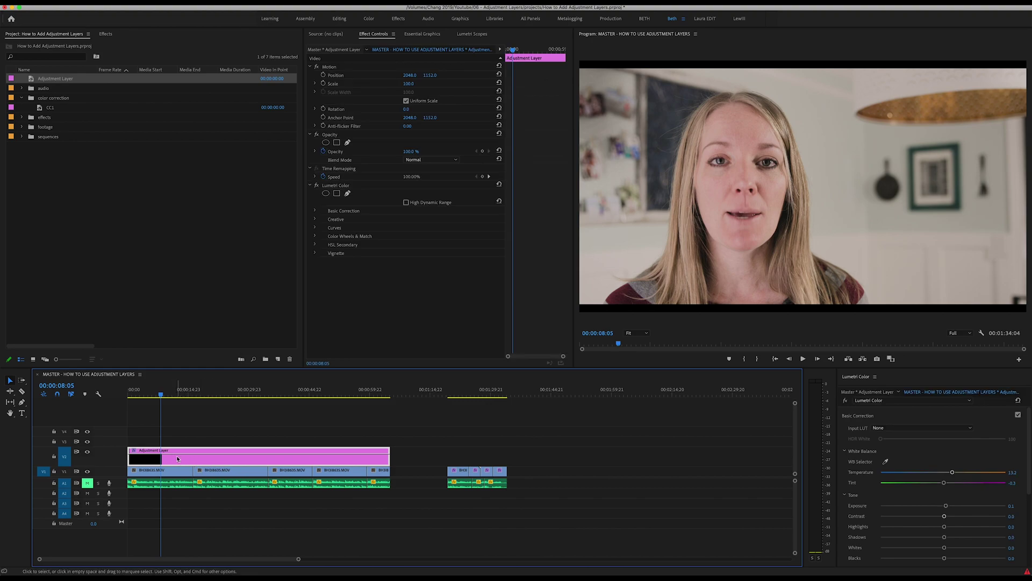
{"action": "left_click", "coordinate": [88, 453]}
{"action": "left_click", "coordinate": [88, 453]}
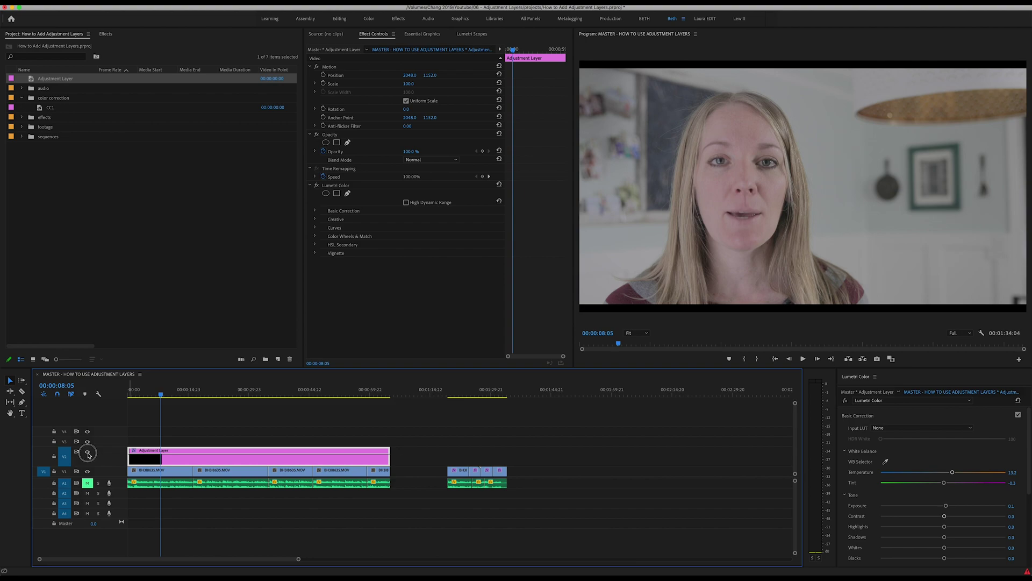
{"action": "left_click", "coordinate": [88, 454]}
{"action": "left_click", "coordinate": [88, 454]}
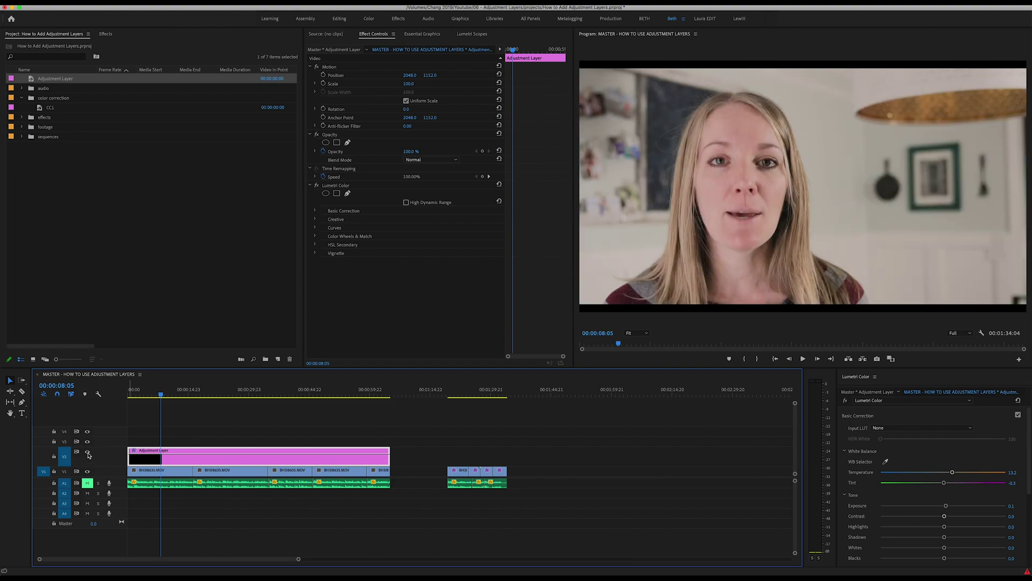
{"action": "left_click", "coordinate": [235, 392]}
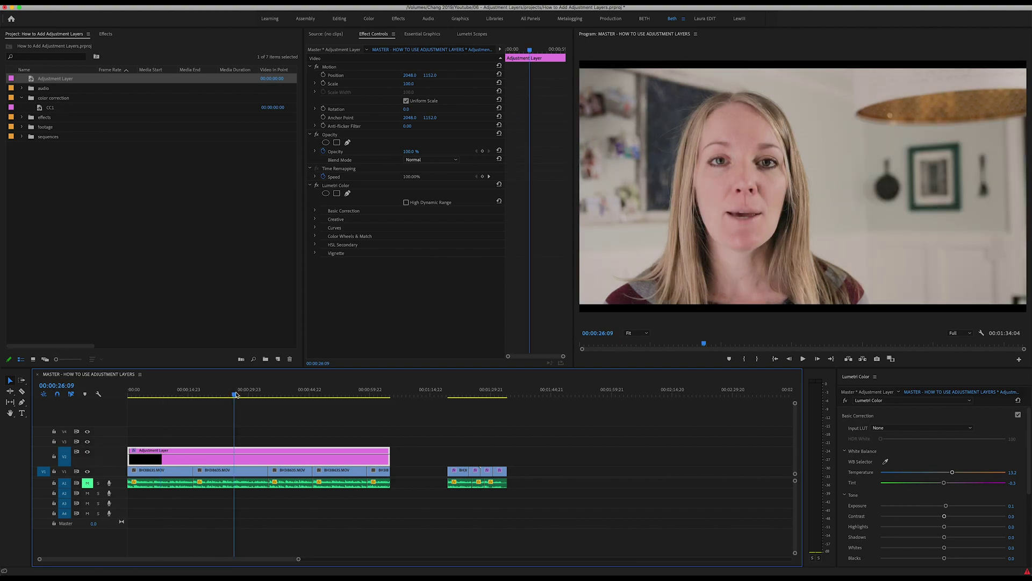
{"action": "left_click", "coordinate": [272, 394]}
{"action": "left_click", "coordinate": [337, 393]}
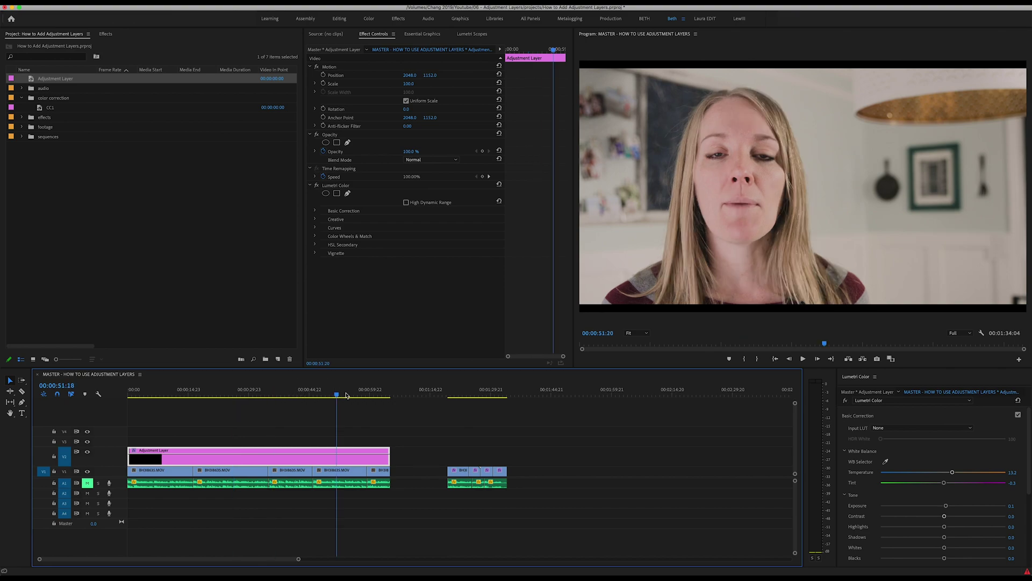
{"action": "left_click", "coordinate": [297, 393]}
{"action": "left_click", "coordinate": [388, 393]}
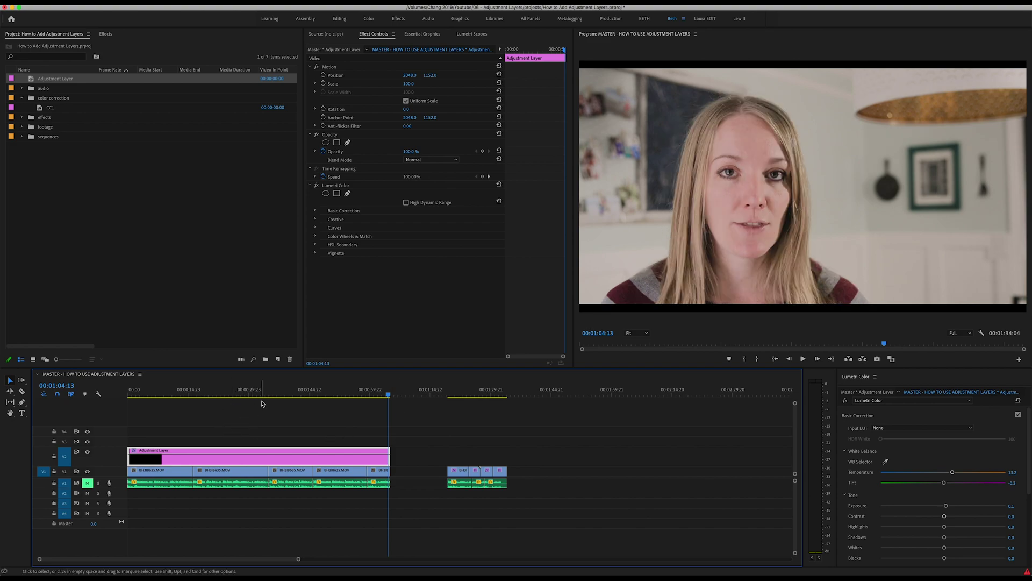
Step: Lower Temperature to 7.4 and scrub to 00:01:02:22 to review the cooler grade
{"action": "left_click_drag", "start_coordinate": [953, 473], "coordinate": [948, 473]}
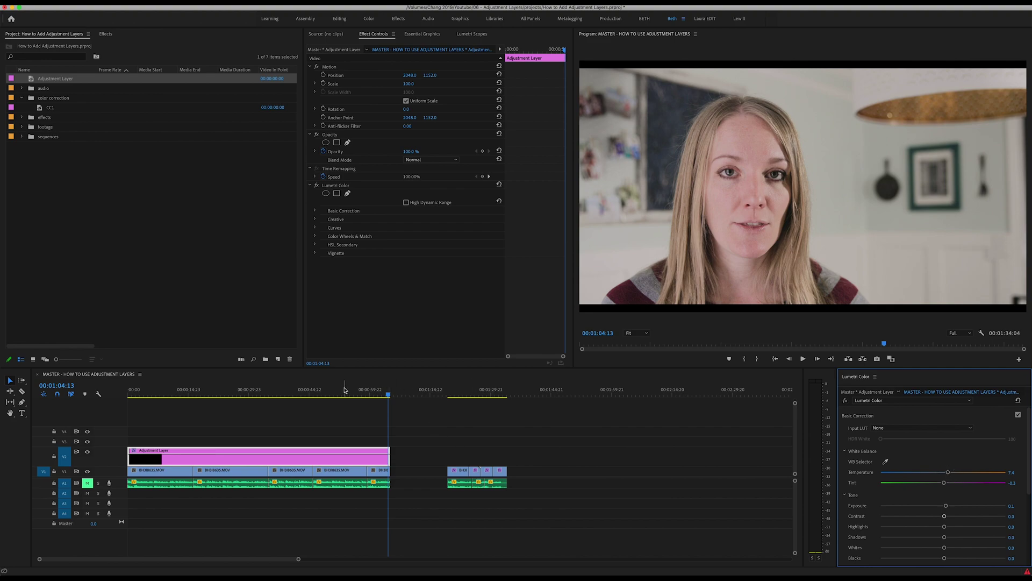
{"action": "left_click_drag", "start_coordinate": [387, 392], "coordinate": [216, 392]}
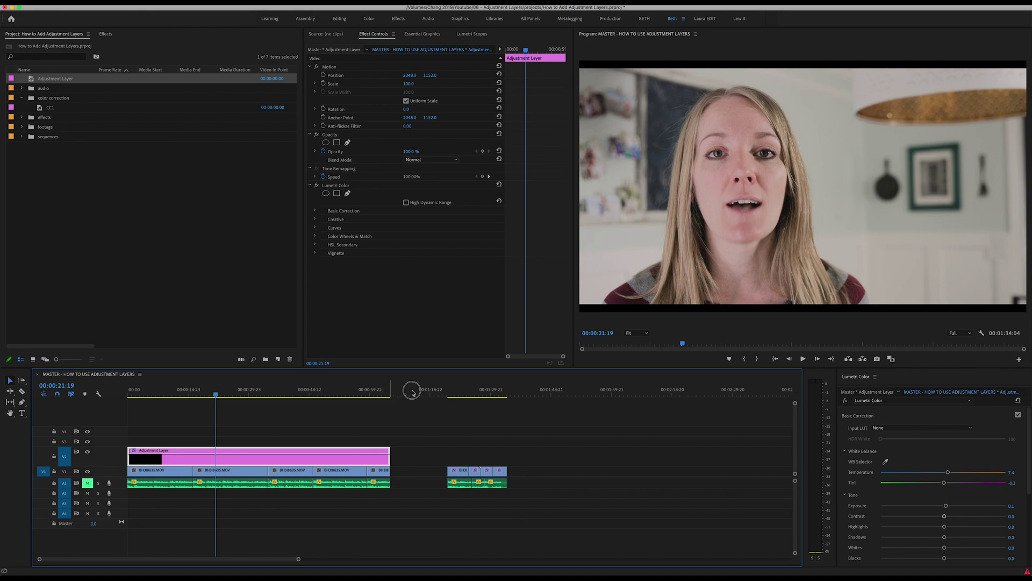
{"action": "left_click_drag", "start_coordinate": [413, 392], "coordinate": [383, 392]}
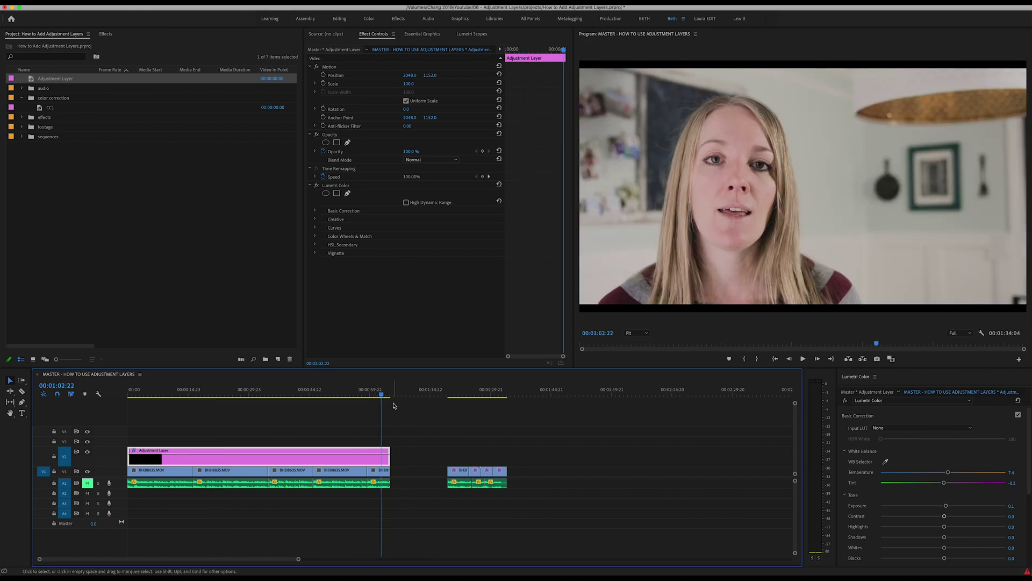
{"action": "left_click", "coordinate": [420, 425]}
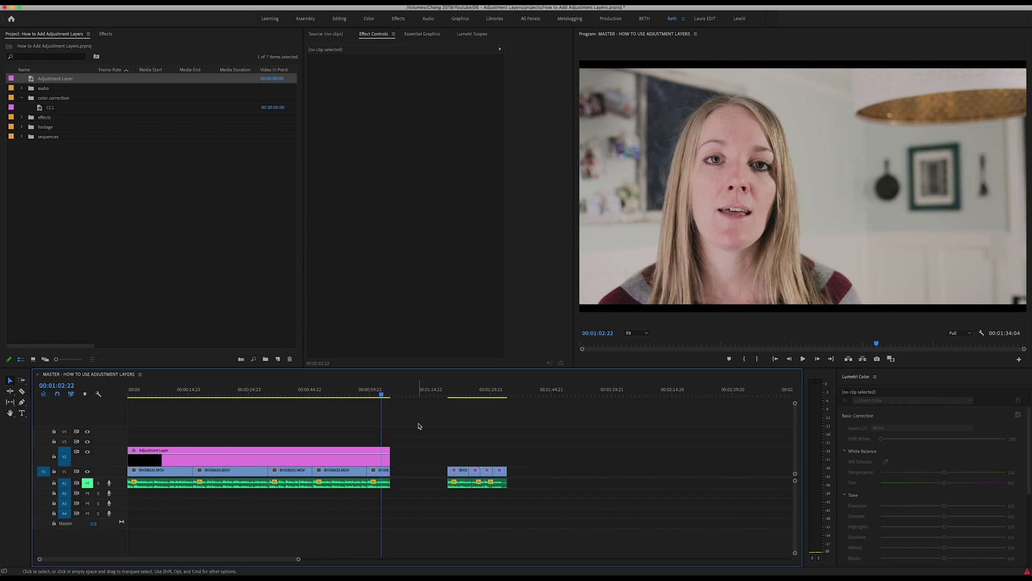
{"action": "left_click_drag", "start_coordinate": [391, 457], "coordinate": [507, 457]}
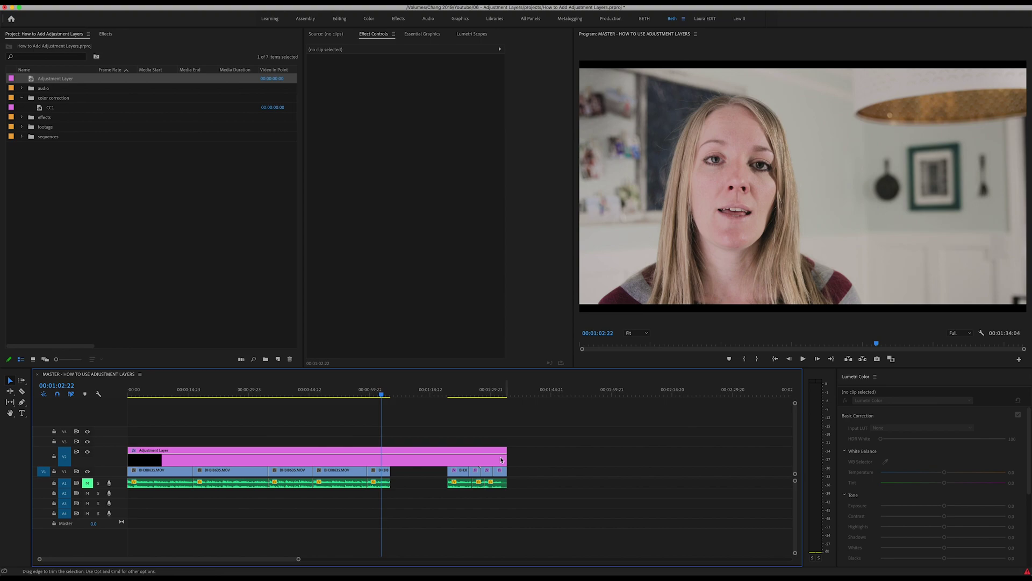
{"action": "left_click", "coordinate": [458, 396]}
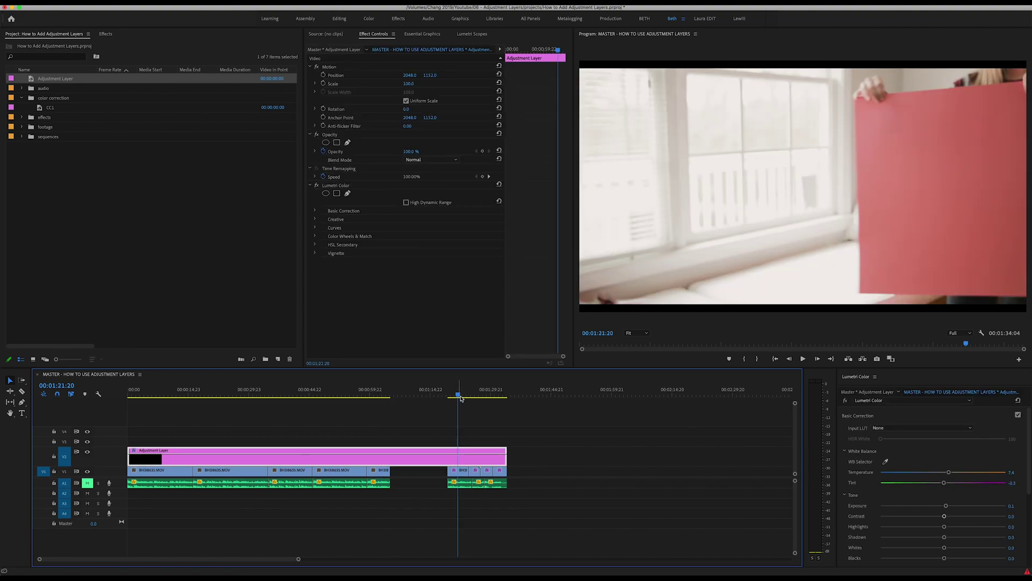
{"action": "left_click_drag", "start_coordinate": [459, 395], "coordinate": [490, 394]}
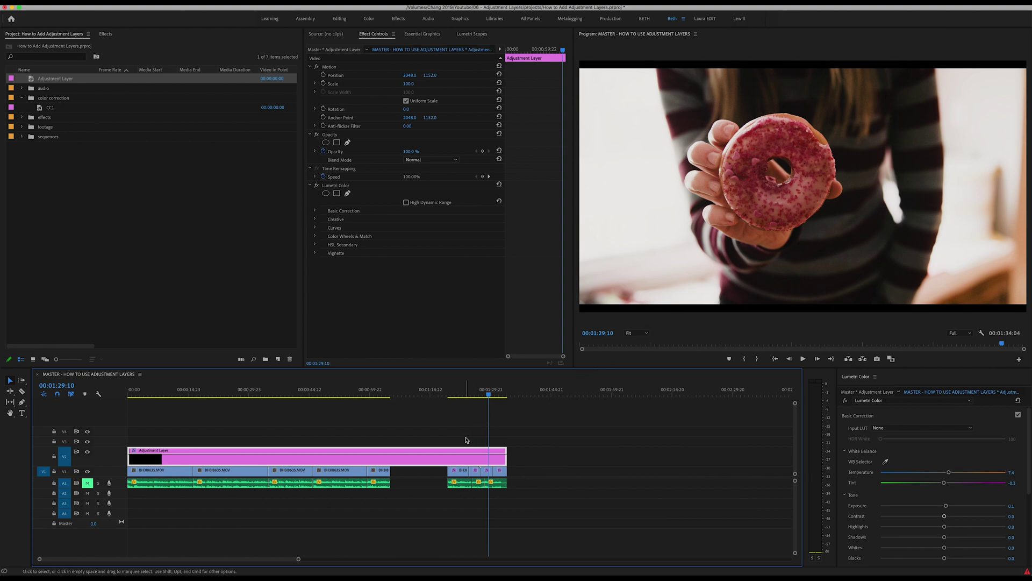
{"action": "left_click", "coordinate": [473, 394]}
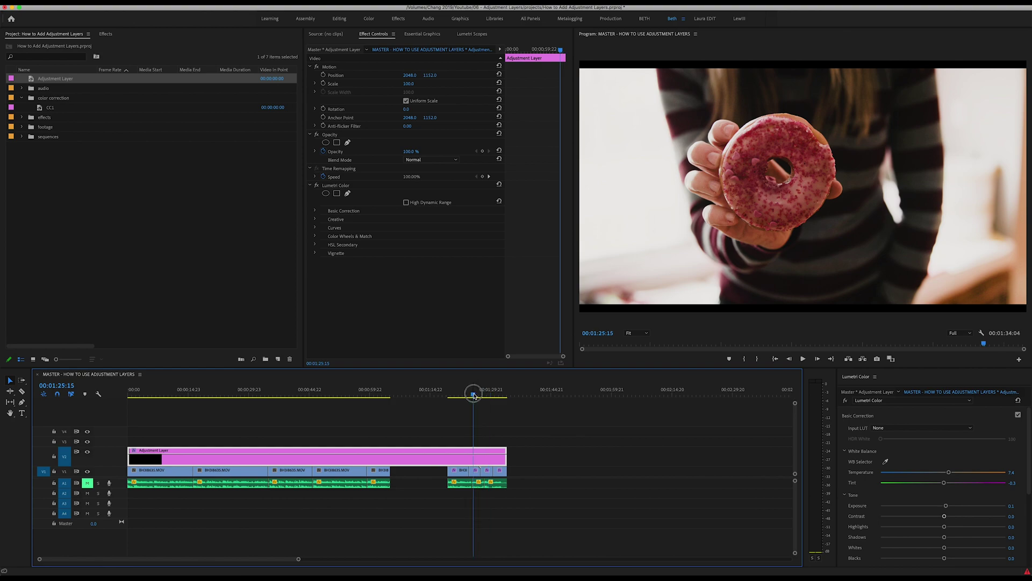
{"action": "left_click", "coordinate": [458, 394]}
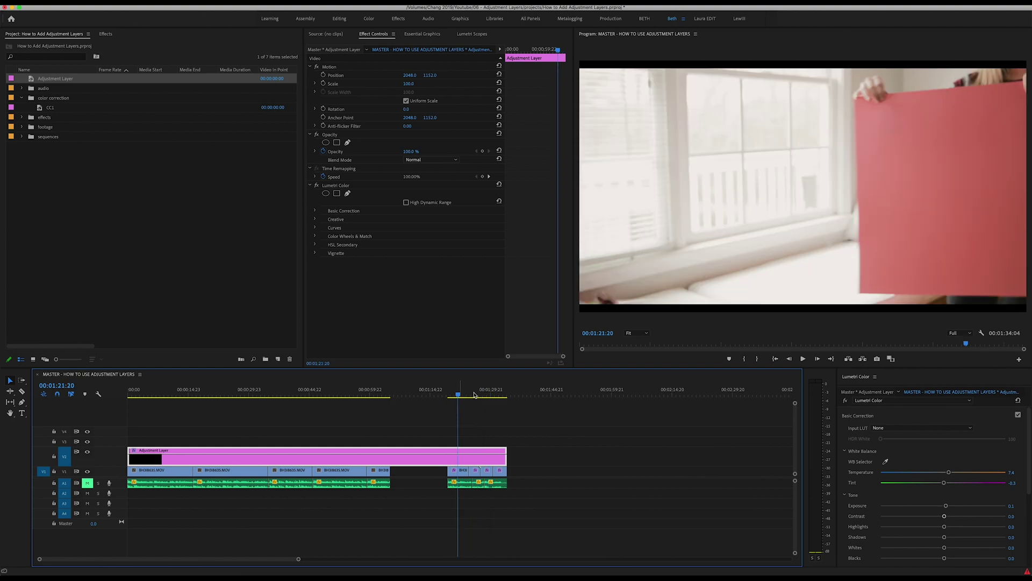
{"action": "left_click", "coordinate": [488, 394]}
{"action": "left_click", "coordinate": [493, 427]}
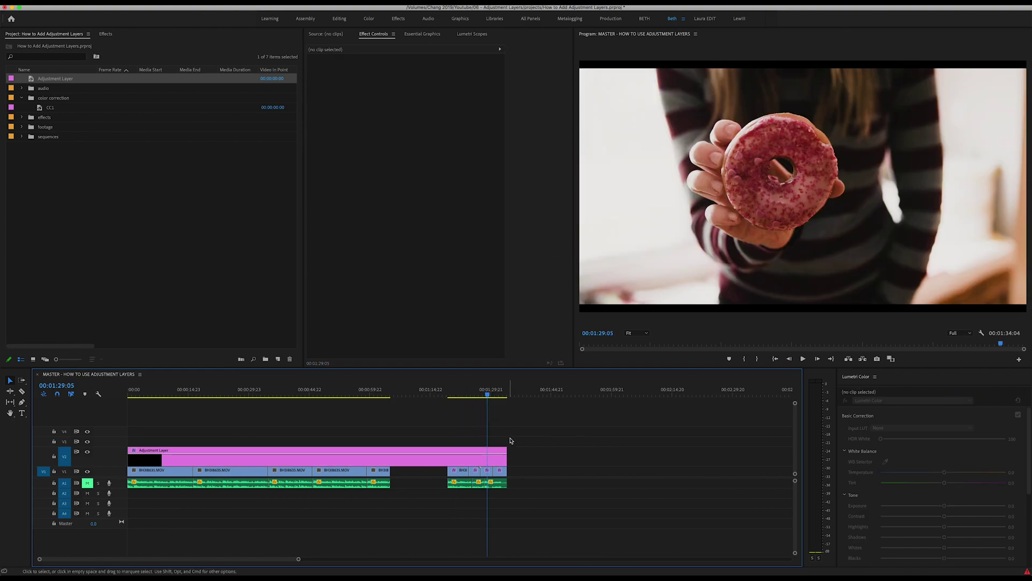
{"action": "left_click_drag", "start_coordinate": [506, 457], "coordinate": [391, 457]}
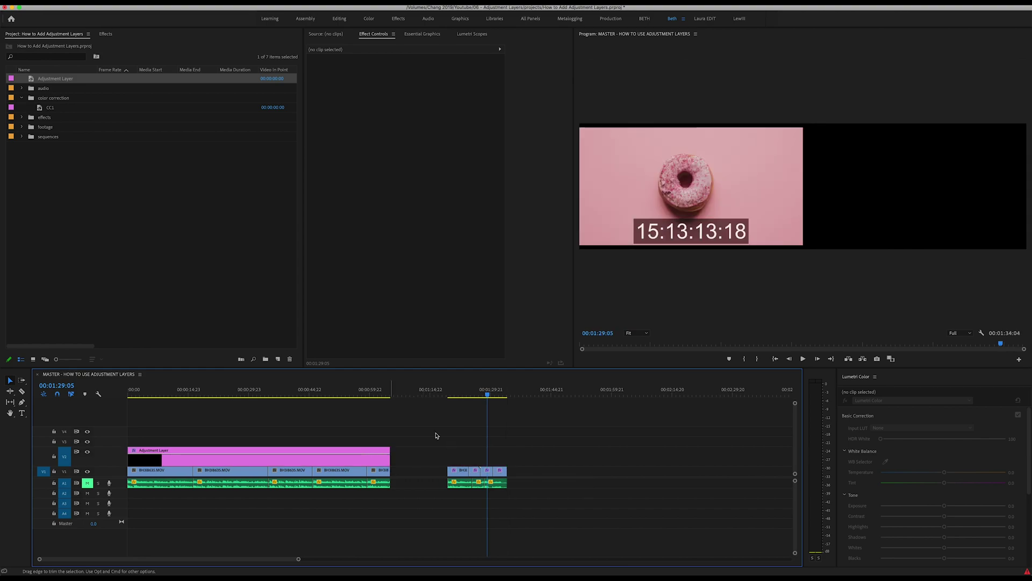
Step: Create another 4096 x 2304, 23.976 fps Adjustment Layer item in the Project panel
{"action": "left_click", "coordinate": [83, 219]}
{"action": "right_click", "coordinate": [83, 218]}
{"action": "mouse_move", "coordinate": [104, 250]}
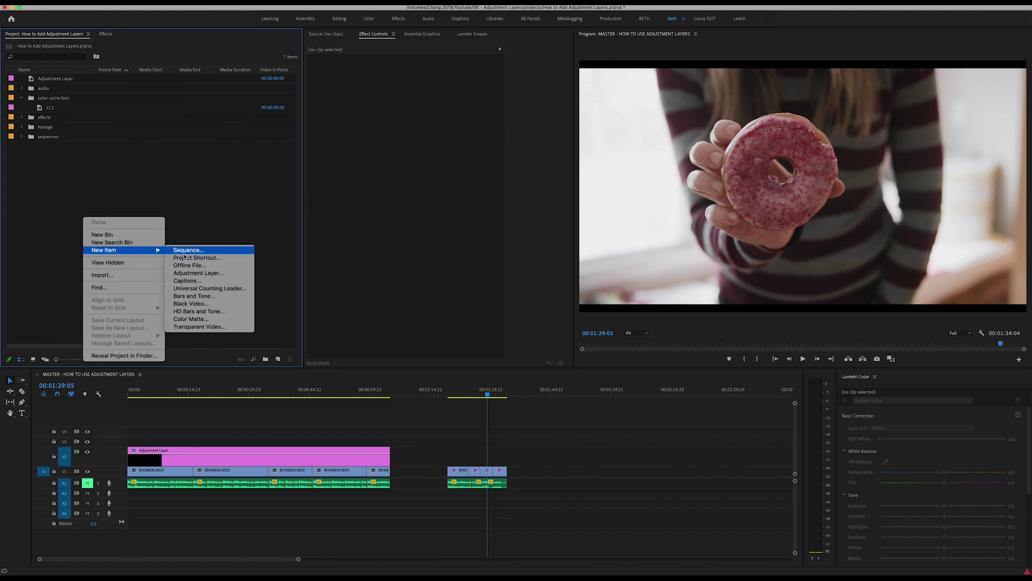
{"action": "left_click", "coordinate": [240, 276]}
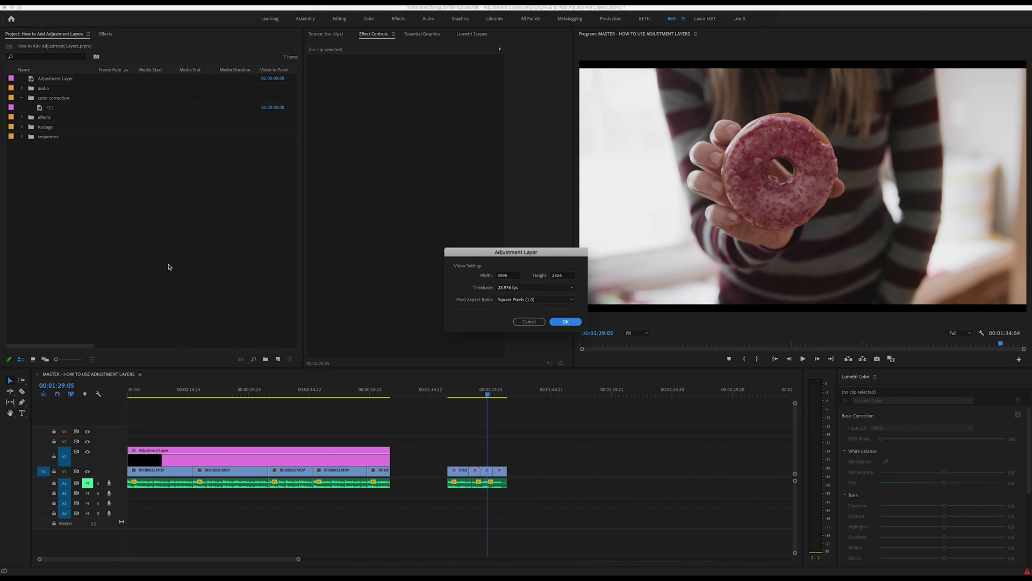
{"action": "left_click", "coordinate": [565, 322]}
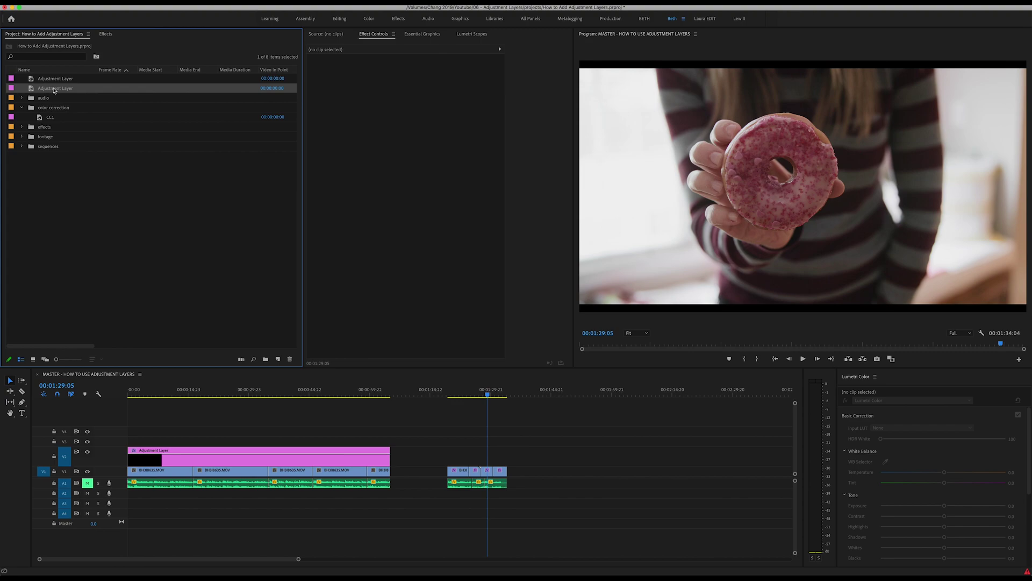
Step: Name one adjustment layer MASTER CC and the other INTERVIEW CC
{"action": "left_click", "coordinate": [53, 89]}
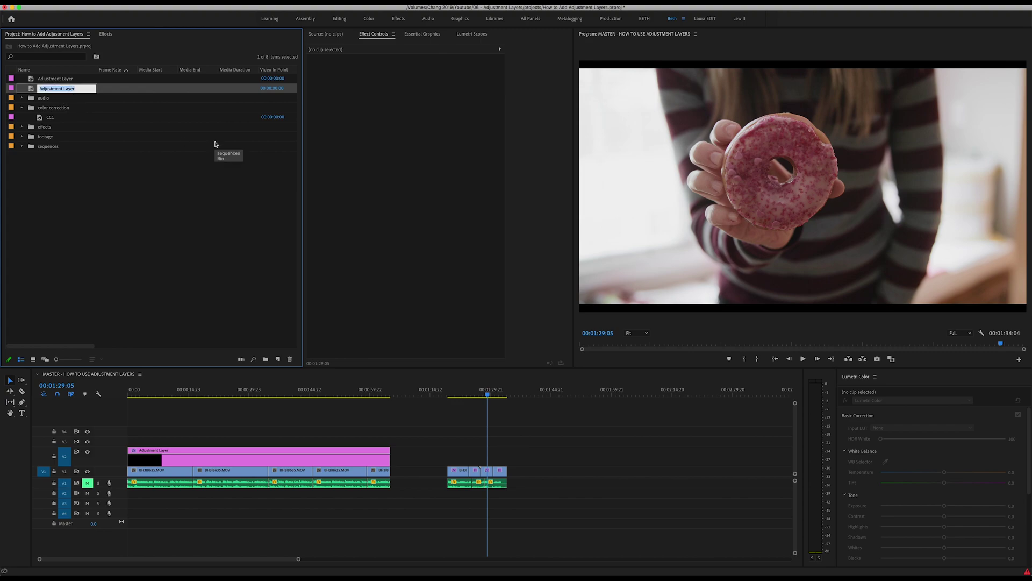
{"action": "type", "text": "MASTER CC"}
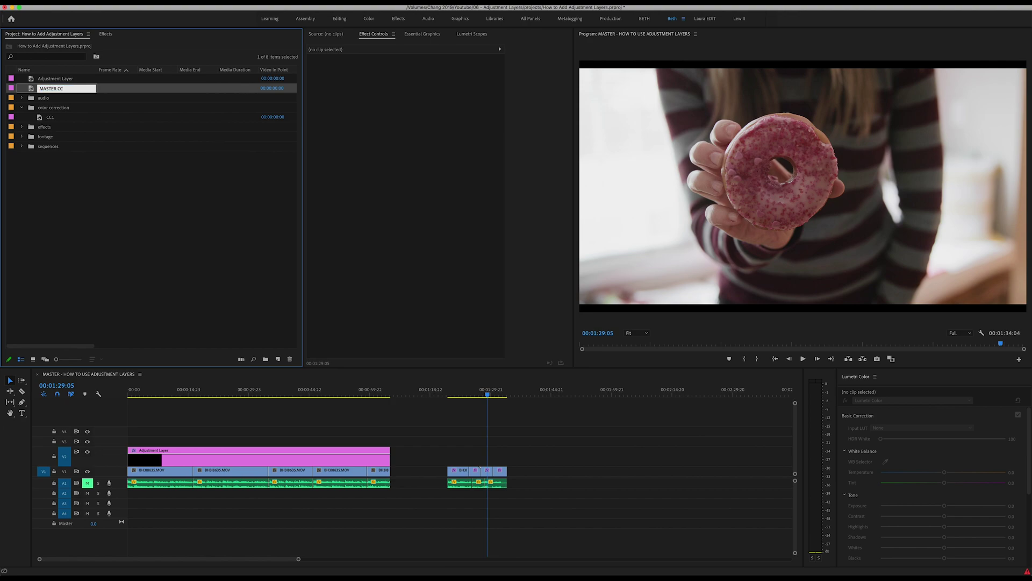
{"action": "key", "text": "Return"}
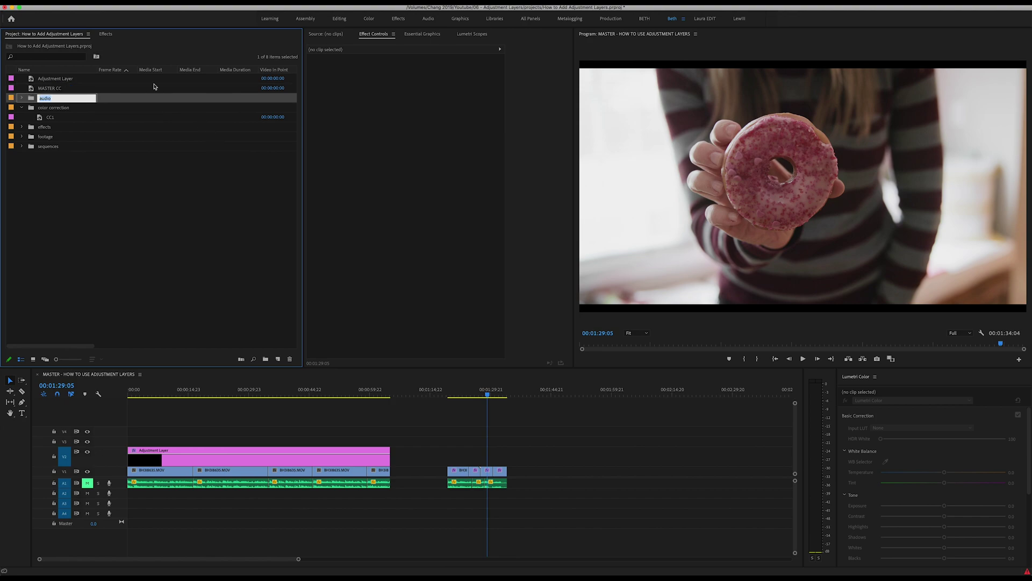
{"action": "left_click", "coordinate": [68, 78]}
{"action": "key", "text": "Return"}
{"action": "type", "text": "INTER"}
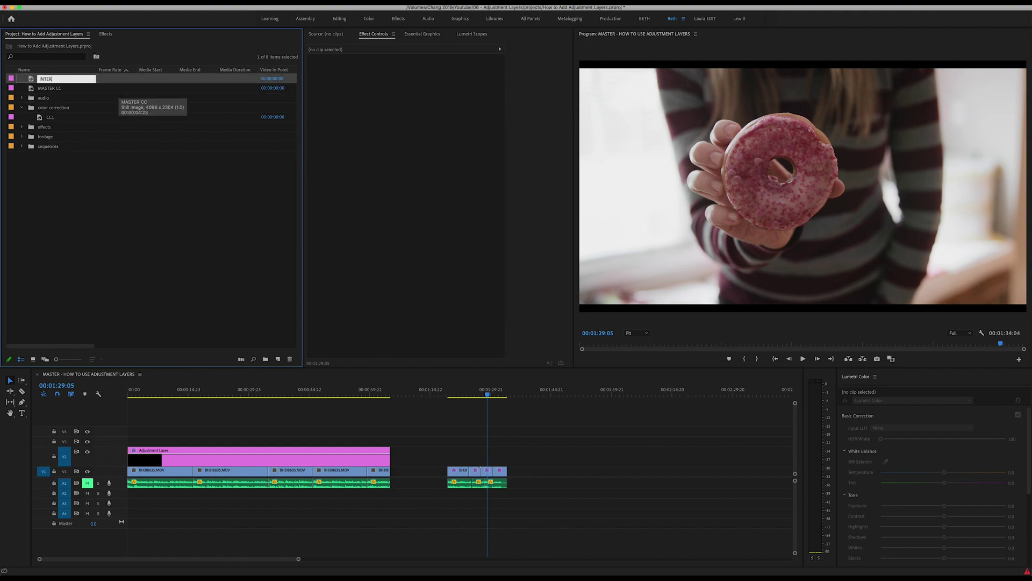
{"action": "type", "text": "VIEW CC"}
{"action": "key", "text": "Tab"}
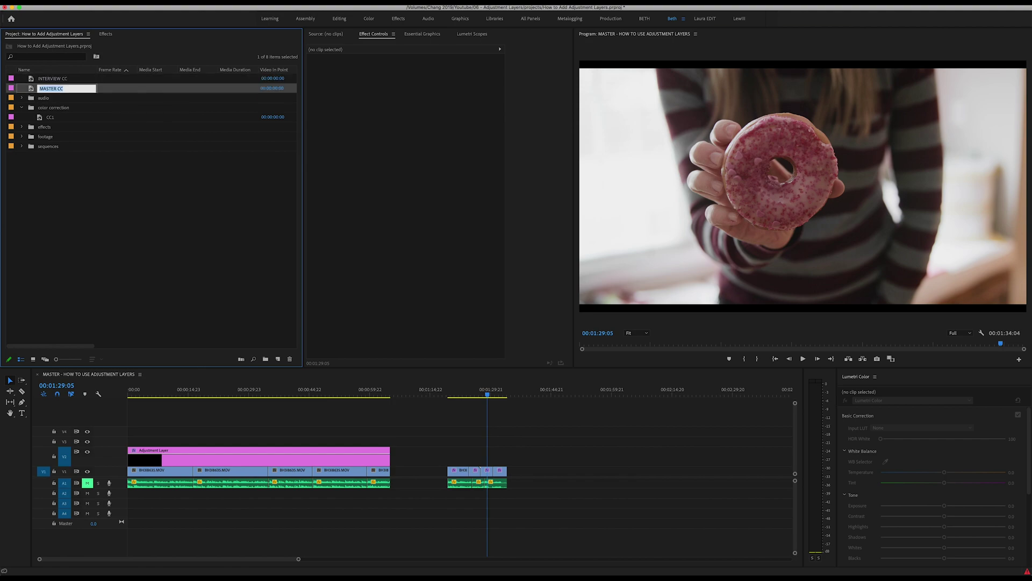
Step: Place MASTER CC on V2 above the second clip group, then view the pink paper close-up and check Input LUT
{"action": "left_click_drag", "start_coordinate": [51, 88], "coordinate": [506, 460]}
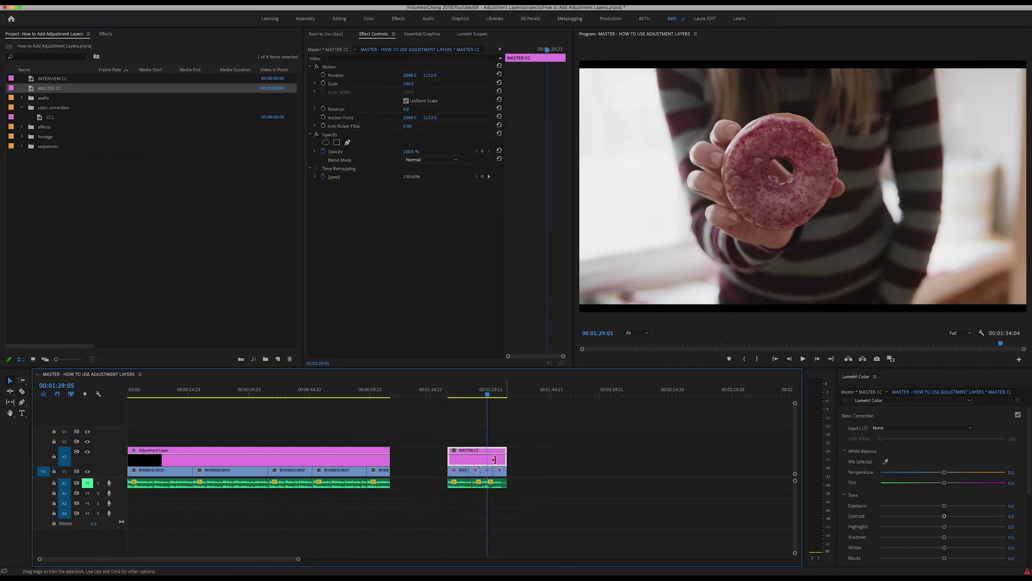
{"action": "left_click", "coordinate": [456, 394]}
{"action": "left_click", "coordinate": [474, 395]}
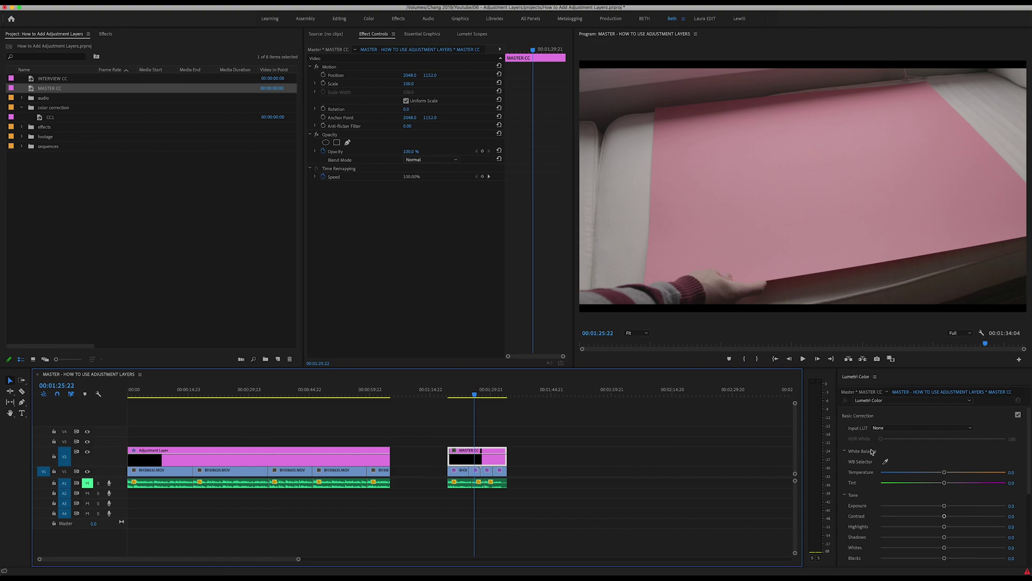
{"action": "left_click", "coordinate": [899, 430]}
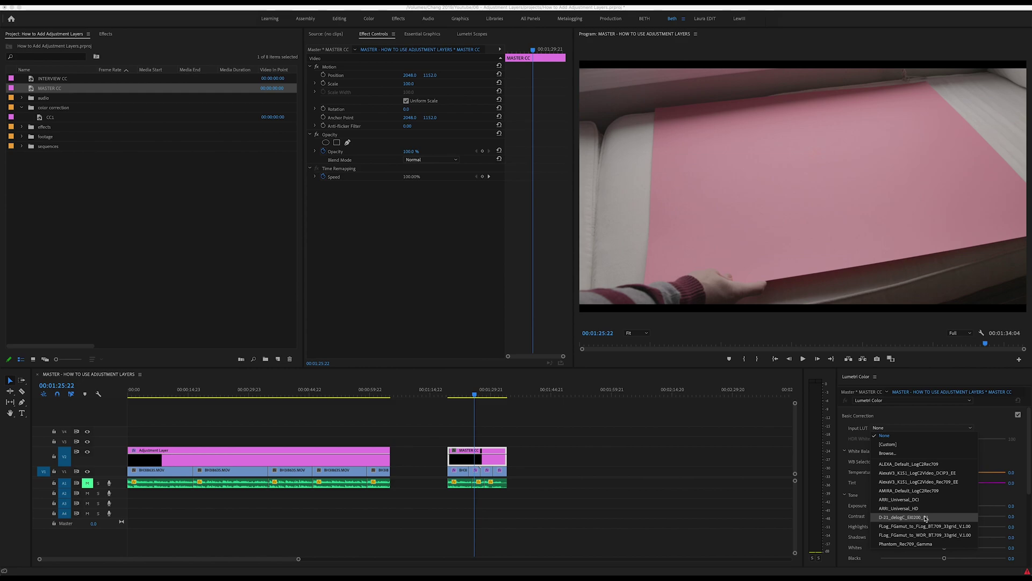
Step: Keep Input LUT at None and shape MASTER CC's RGB curve into an S-shaped contrast curve
{"action": "left_click", "coordinate": [883, 437]}
{"action": "scroll", "coordinate": [843, 465], "scroll_direction": "down", "scroll_amount": 10}
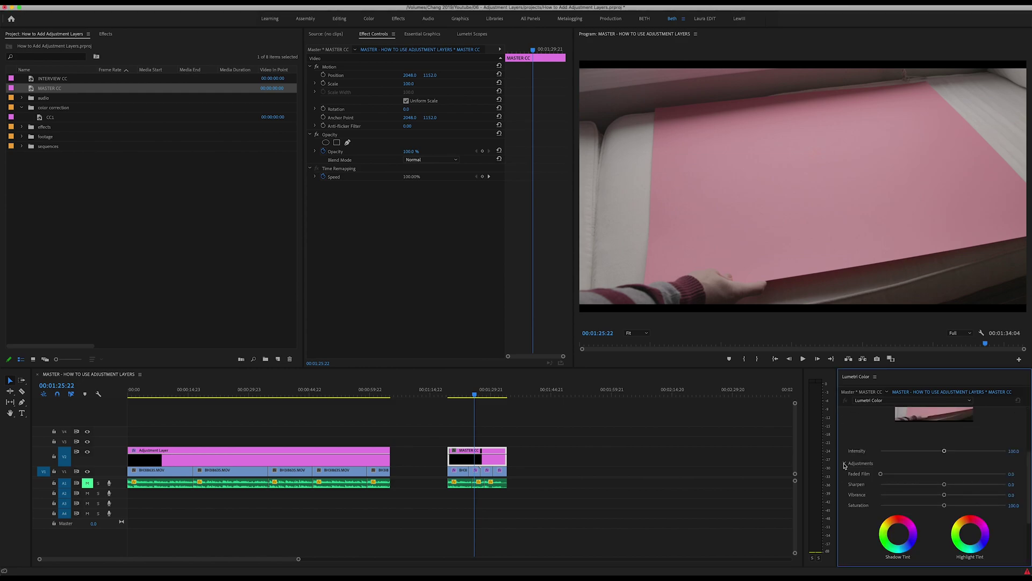
{"action": "scroll", "coordinate": [843, 465], "scroll_direction": "down", "scroll_amount": 6}
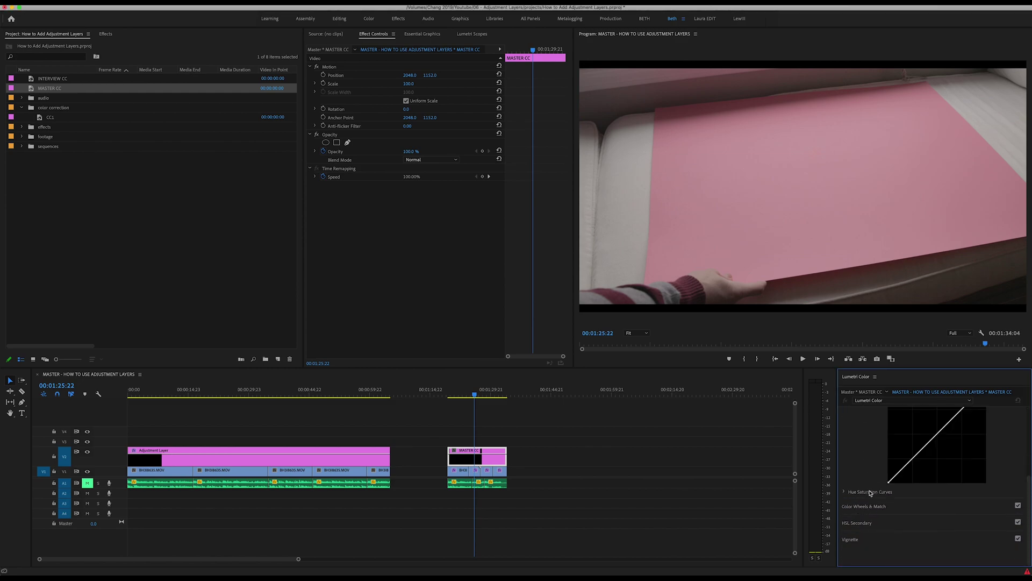
{"action": "scroll", "coordinate": [861, 476], "scroll_direction": "up", "scroll_amount": 3}
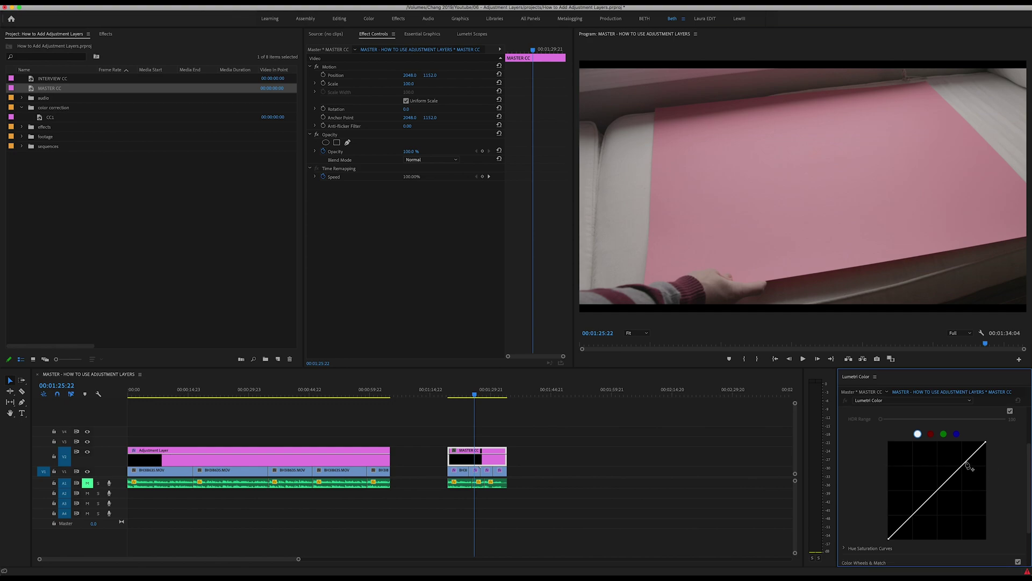
{"action": "left_click_drag", "start_coordinate": [965, 464], "coordinate": [964, 460]}
{"action": "left_click_drag", "start_coordinate": [907, 519], "coordinate": [908, 525]}
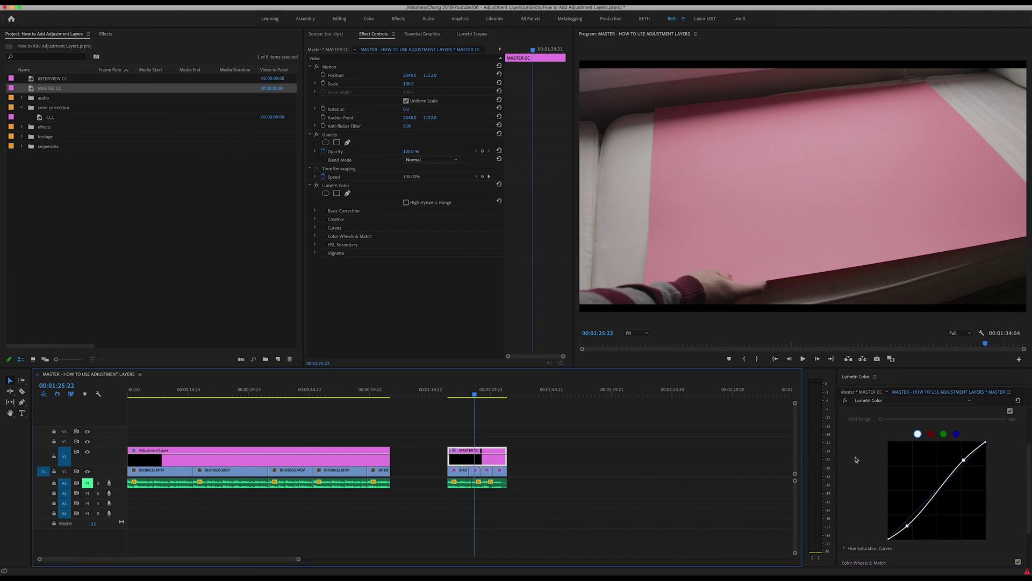
{"action": "scroll", "coordinate": [855, 460], "scroll_direction": "up", "scroll_amount": 3}
Step: Raise Creative Sharpen to about 12, then scrub to the donut shot and select its clip
{"action": "left_click", "coordinate": [852, 433]}
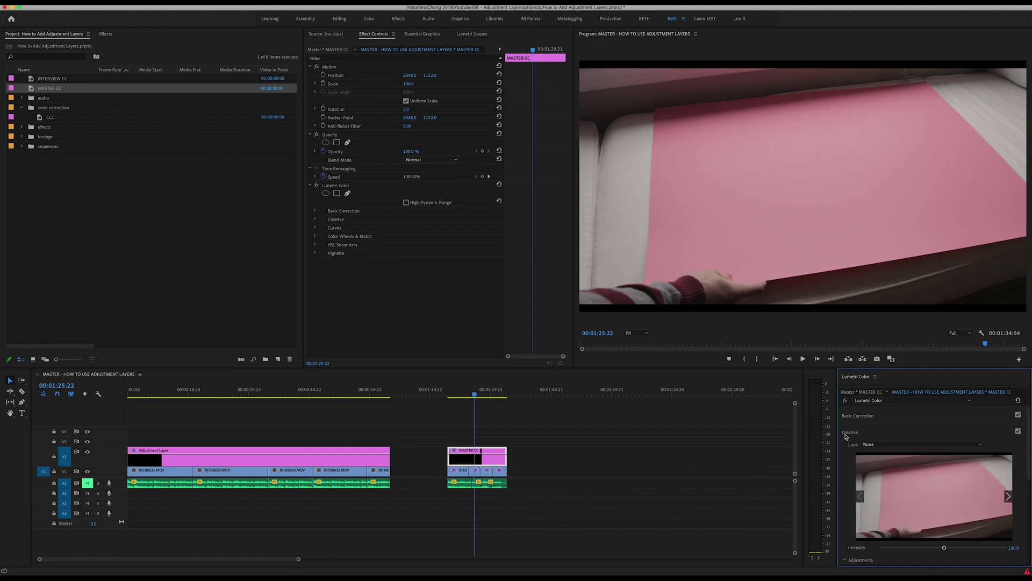
{"action": "scroll", "coordinate": [842, 461], "scroll_direction": "down", "scroll_amount": 3}
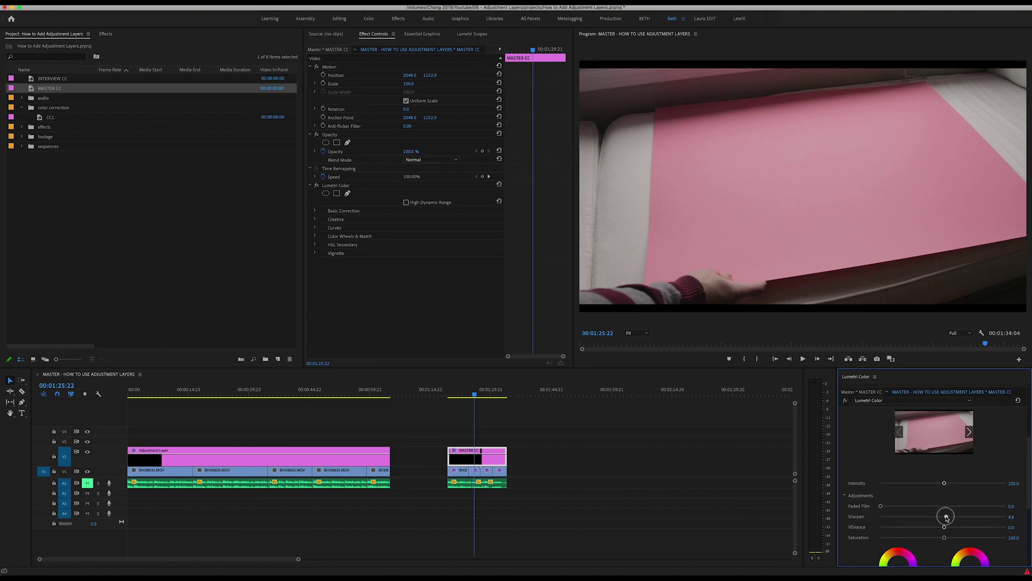
{"action": "left_click_drag", "start_coordinate": [944, 516], "coordinate": [950, 517]}
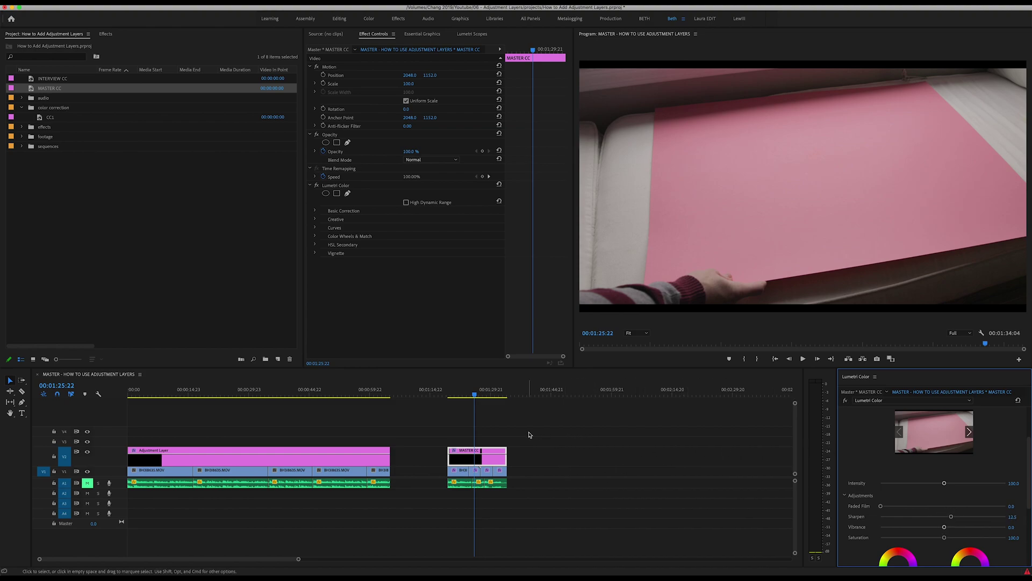
{"action": "left_click", "coordinate": [506, 429]}
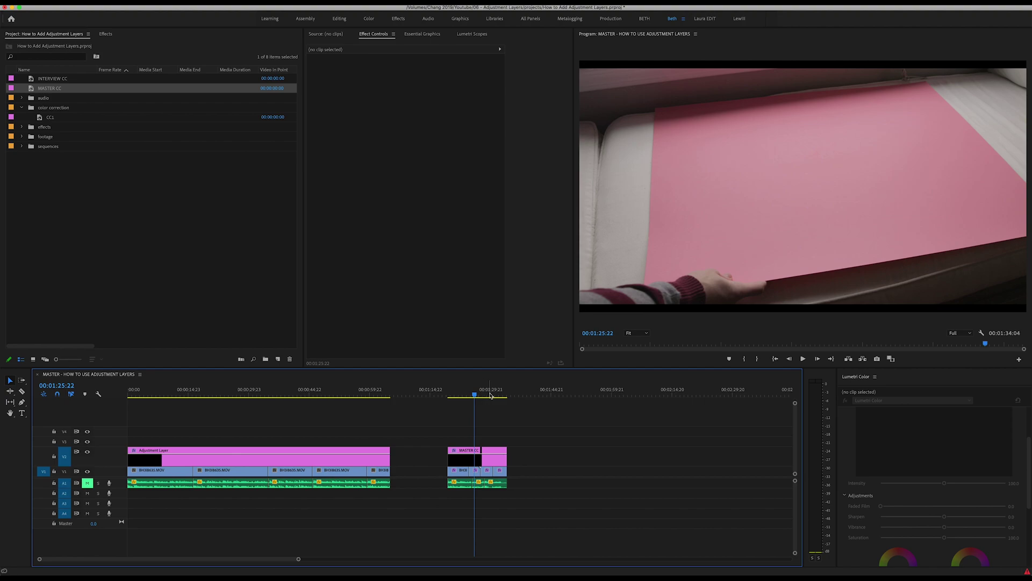
{"action": "left_click_drag", "start_coordinate": [478, 395], "coordinate": [490, 395]}
{"action": "left_click", "coordinate": [487, 471]}
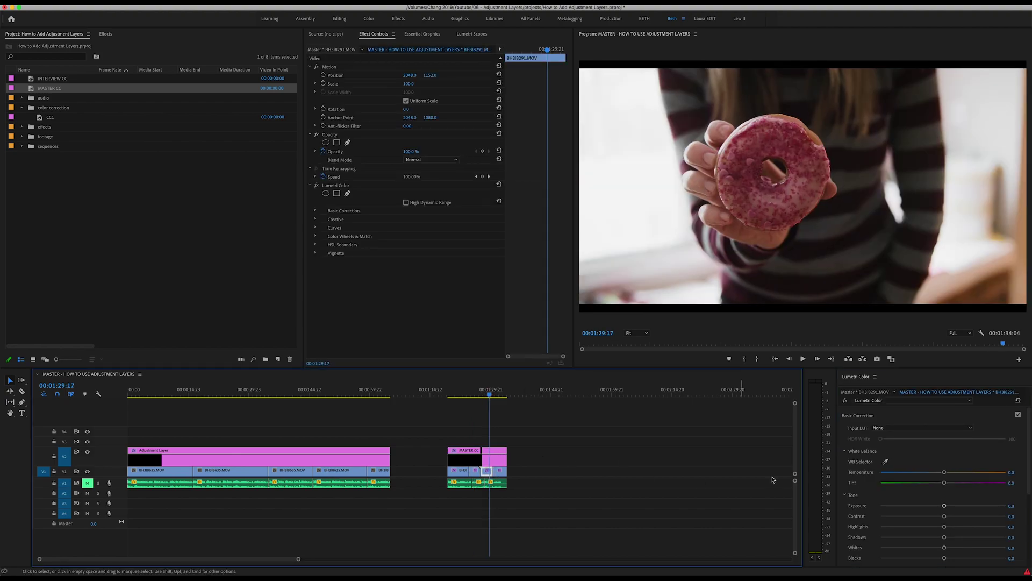
Step: Raise the donut clip's Exposure to 0.3, then select and inspect the window clip BH3I8290.MOV
{"action": "left_click_drag", "start_coordinate": [945, 506], "coordinate": [947, 505]}
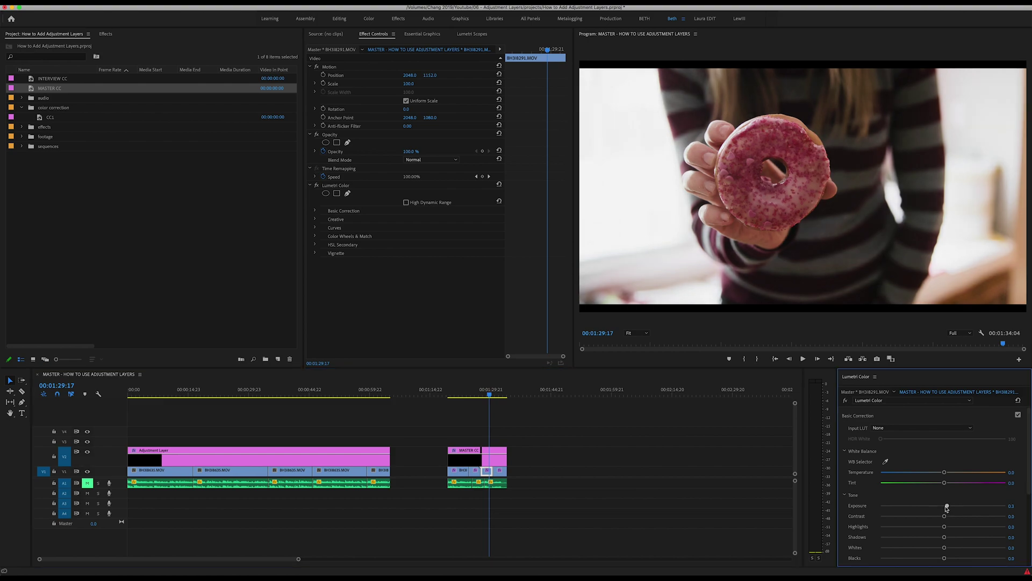
{"action": "left_click", "coordinate": [497, 457]}
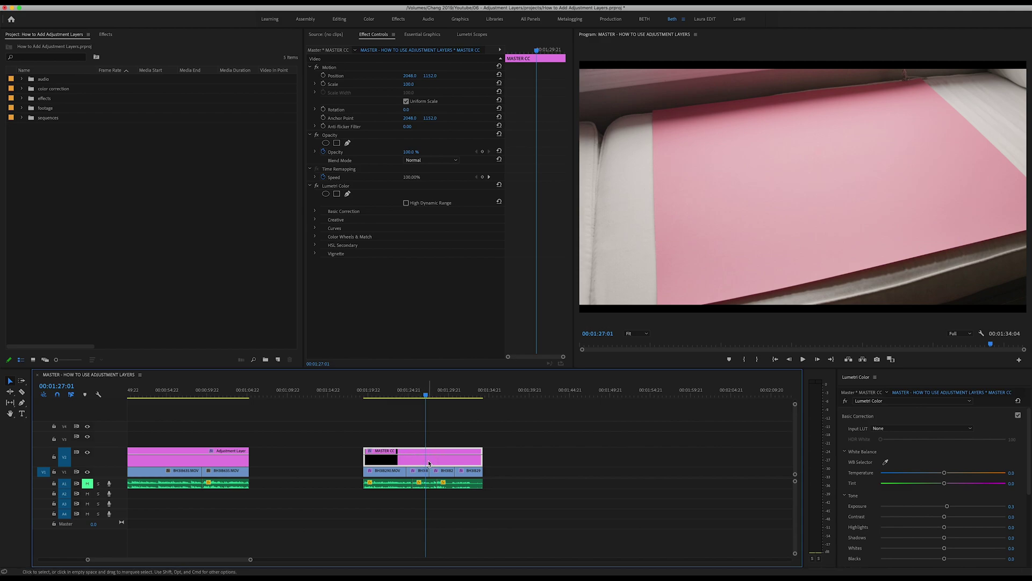
{"action": "left_click", "coordinate": [384, 474]}
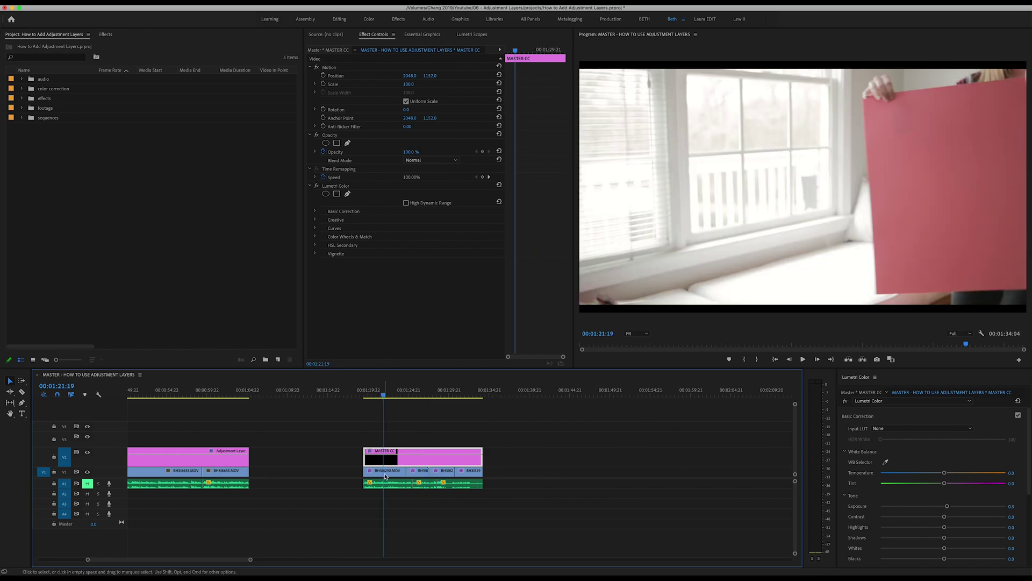
{"action": "left_click", "coordinate": [385, 474]}
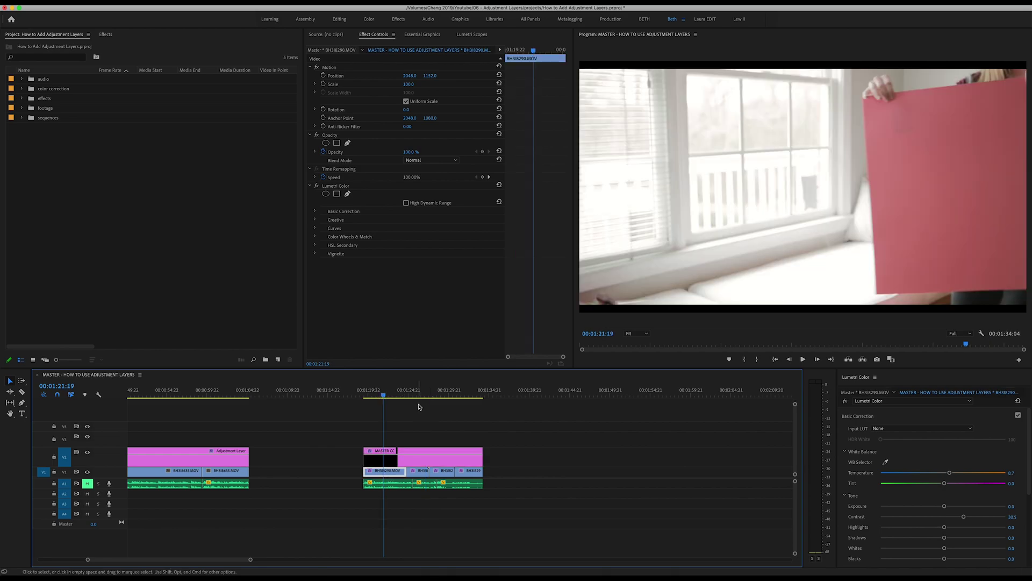
{"action": "left_click", "coordinate": [945, 506]}
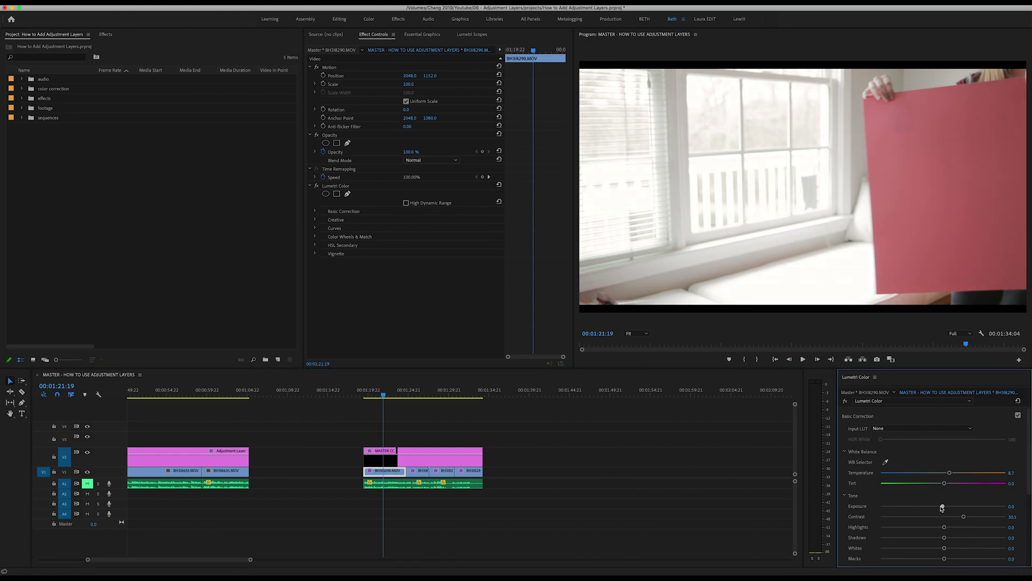
{"action": "left_click", "coordinate": [424, 419]}
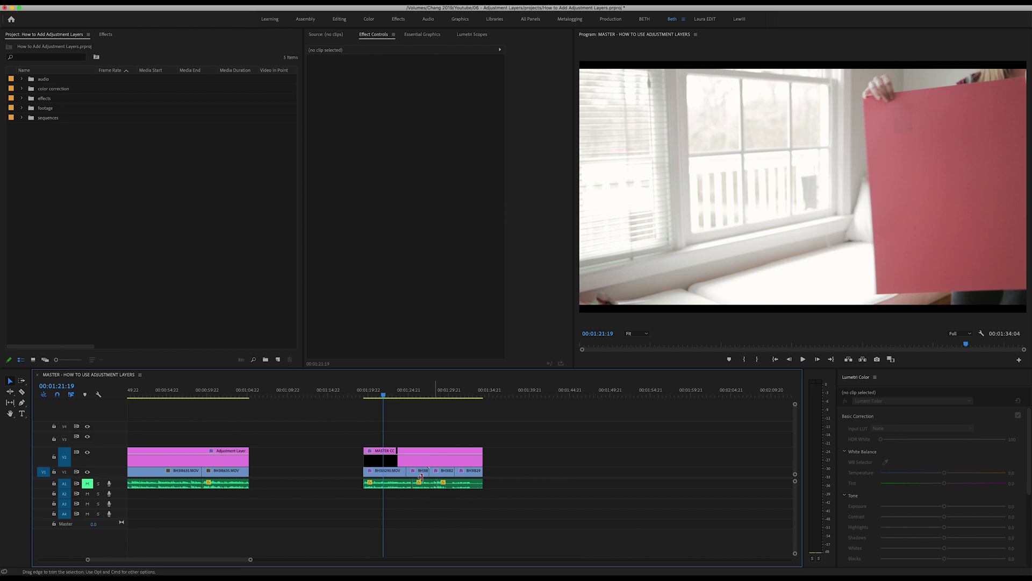
{"action": "left_click", "coordinate": [389, 460]}
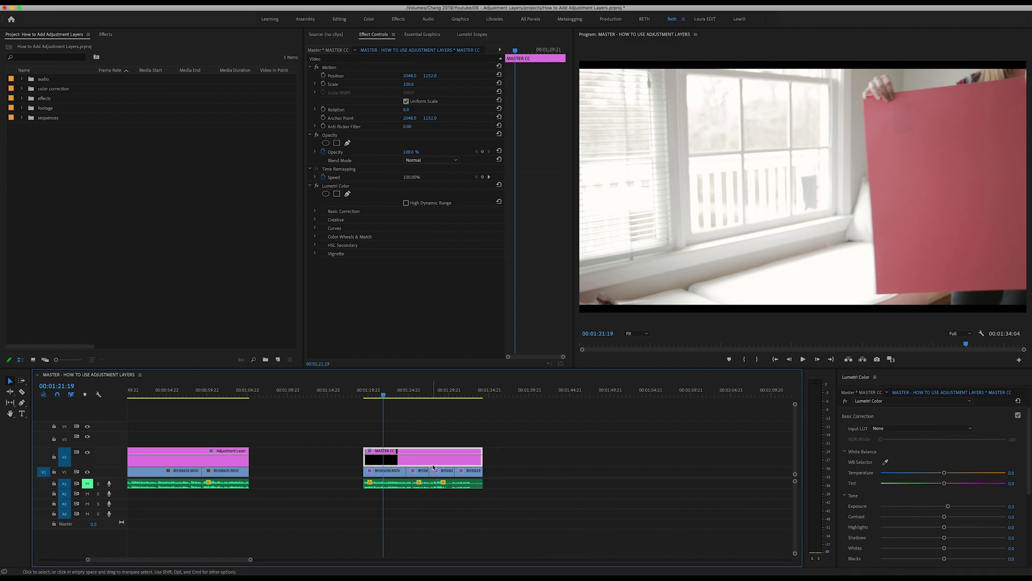
{"action": "left_click", "coordinate": [418, 422]}
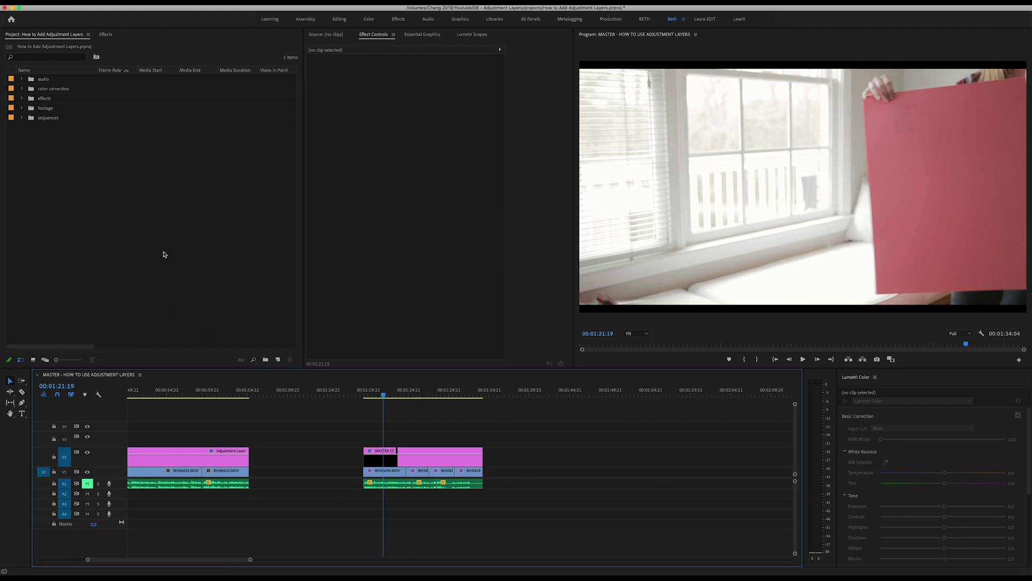
Step: Create a 4096×2304, 23.976 fps adjustment layer and jump to 00:01:25:20 on MASTER CC
{"action": "right_click", "coordinate": [74, 184]}
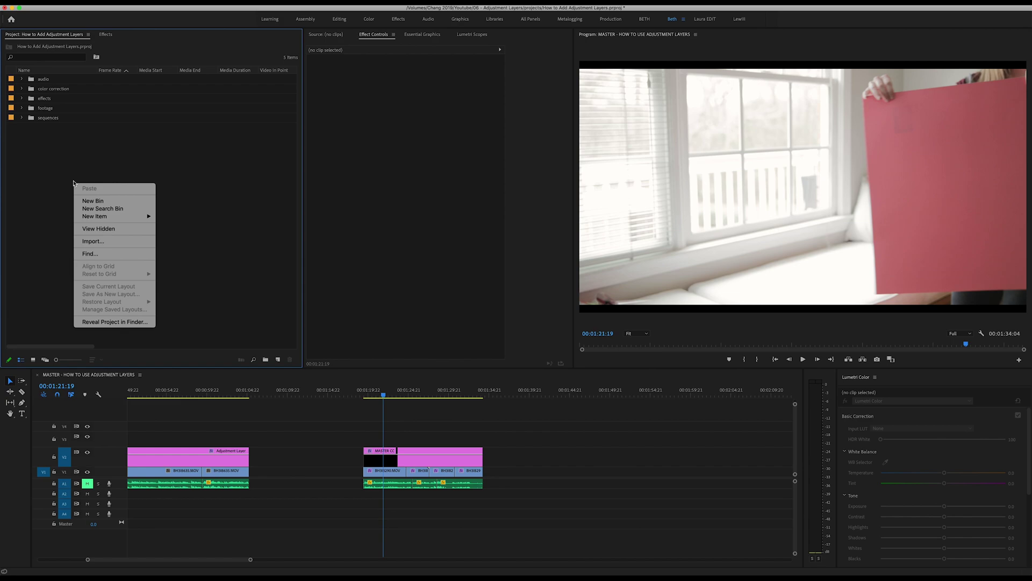
{"action": "mouse_move", "coordinate": [105, 217]}
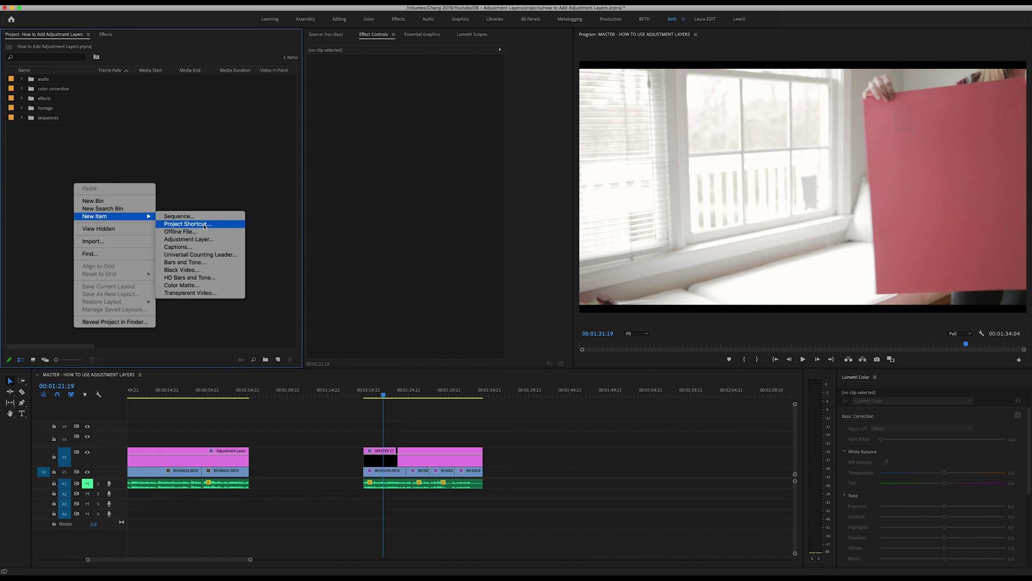
{"action": "left_click", "coordinate": [204, 240]}
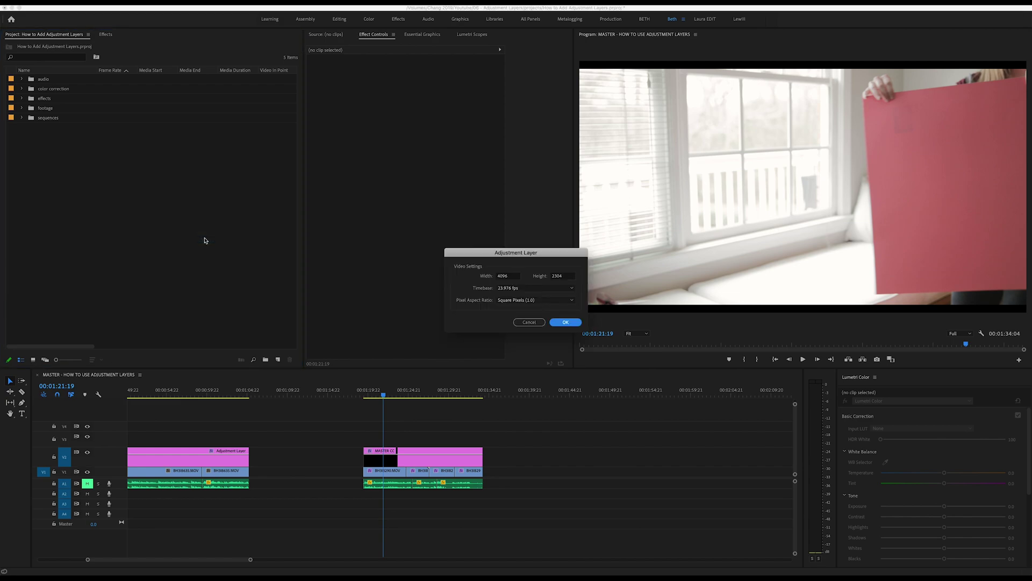
{"action": "left_click", "coordinate": [574, 323]}
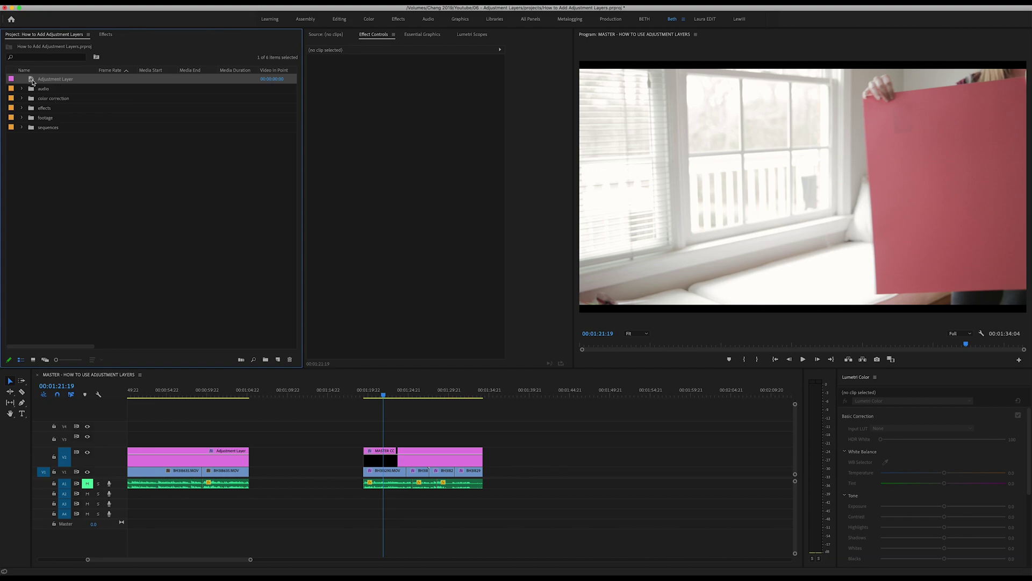
{"action": "left_click", "coordinate": [416, 394]}
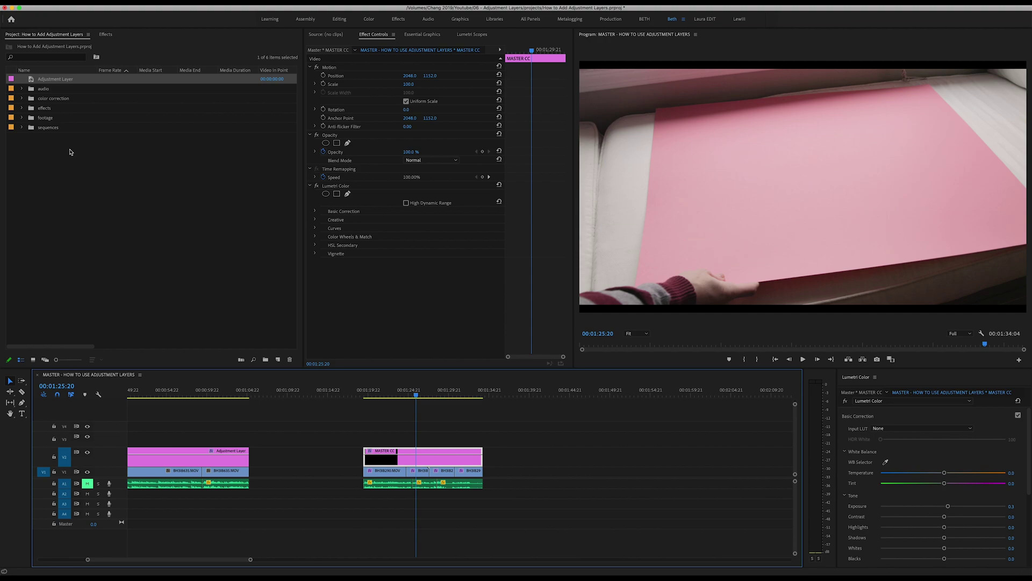
Step: Rename the new adjustment layer BLACK BARS and file it in the effects folder
{"action": "left_click", "coordinate": [55, 80]}
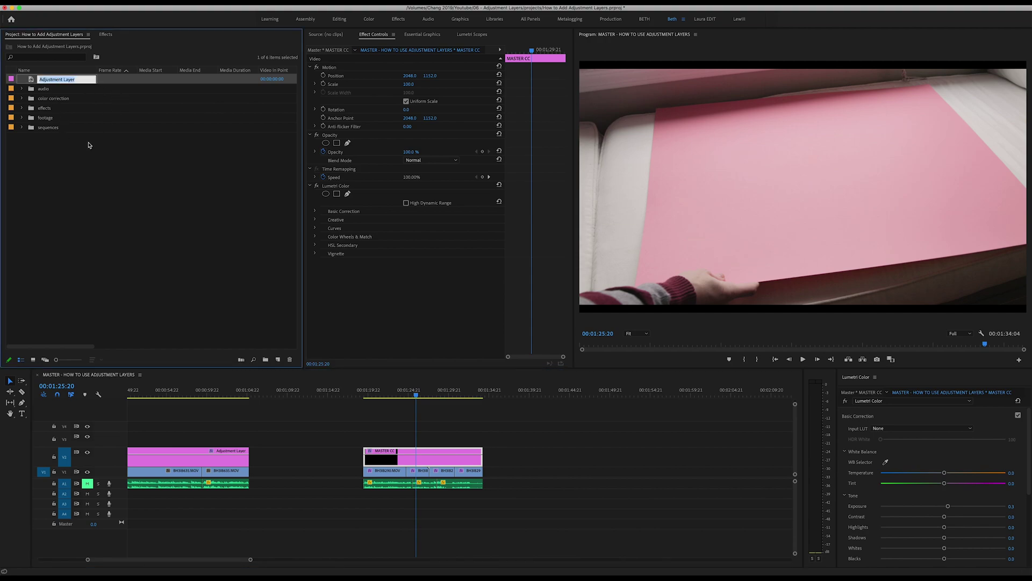
{"action": "type", "text": "BLACK BARS"}
{"action": "key", "text": "Return"}
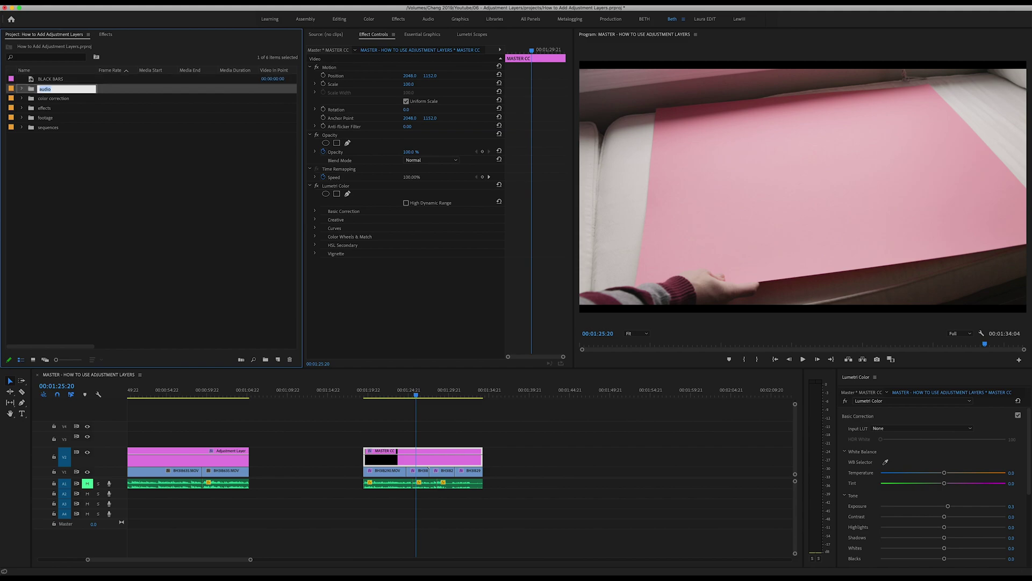
{"action": "left_click_drag", "start_coordinate": [34, 112], "coordinate": [33, 108]}
Step: Place BLACK BARS on V3 above MASTER CC and give it the orange Mango label
{"action": "left_click_drag", "start_coordinate": [39, 108], "coordinate": [488, 443]}
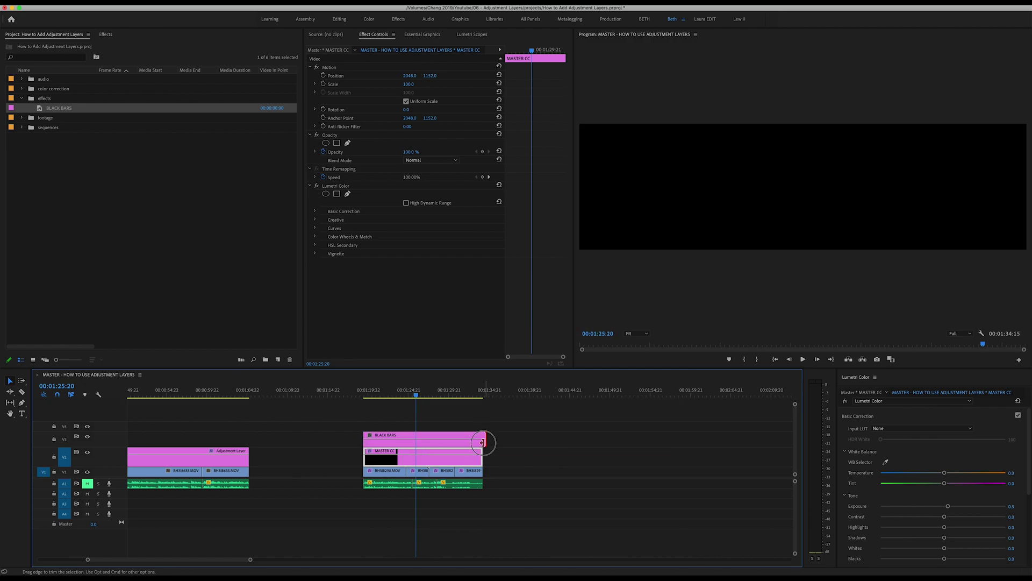
{"action": "left_click", "coordinate": [452, 407]}
{"action": "left_click", "coordinate": [423, 448]}
{"action": "right_click", "coordinate": [423, 448]}
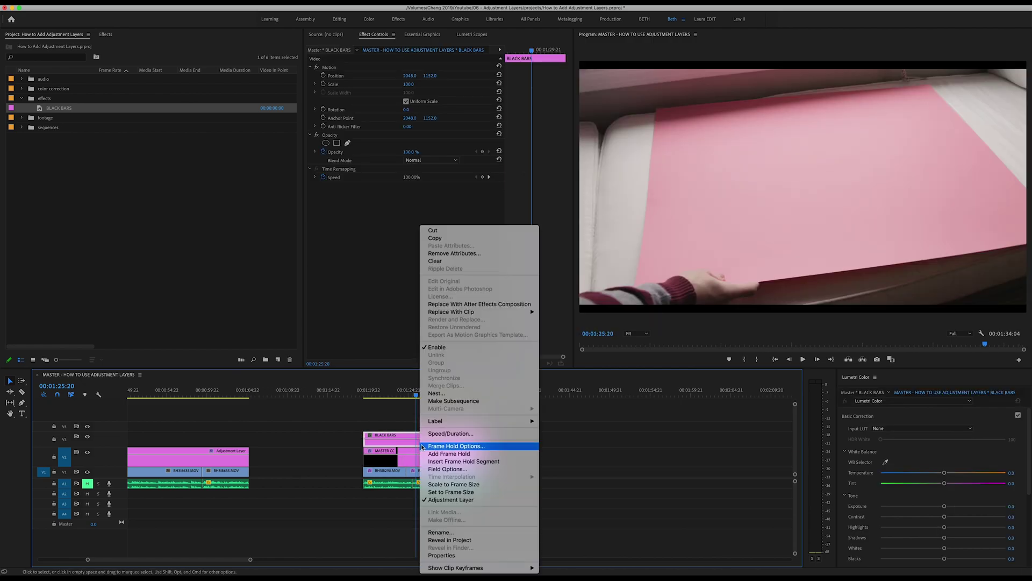
{"action": "mouse_move", "coordinate": [442, 425]}
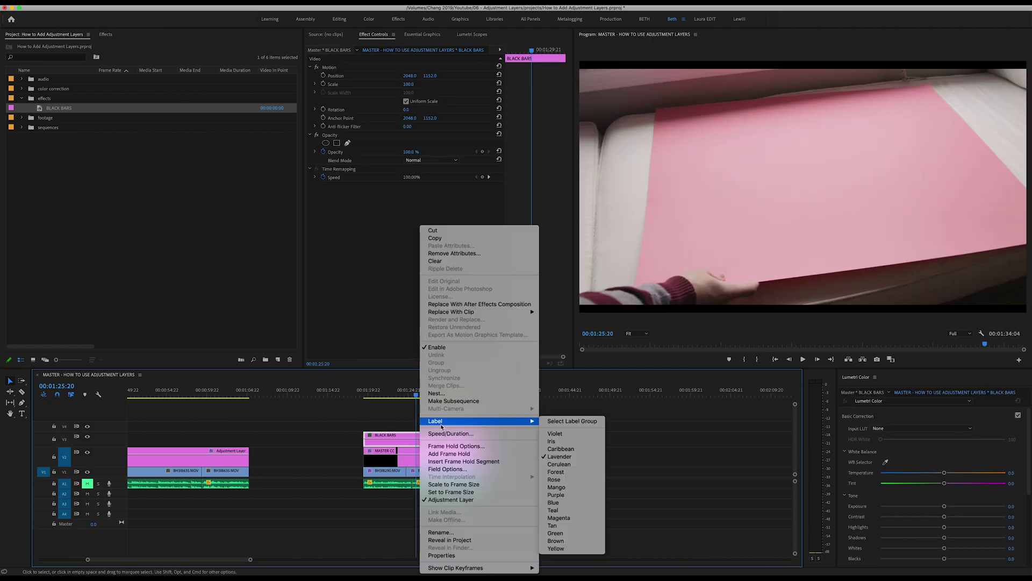
{"action": "left_click", "coordinate": [557, 486]}
{"action": "left_click", "coordinate": [474, 425]}
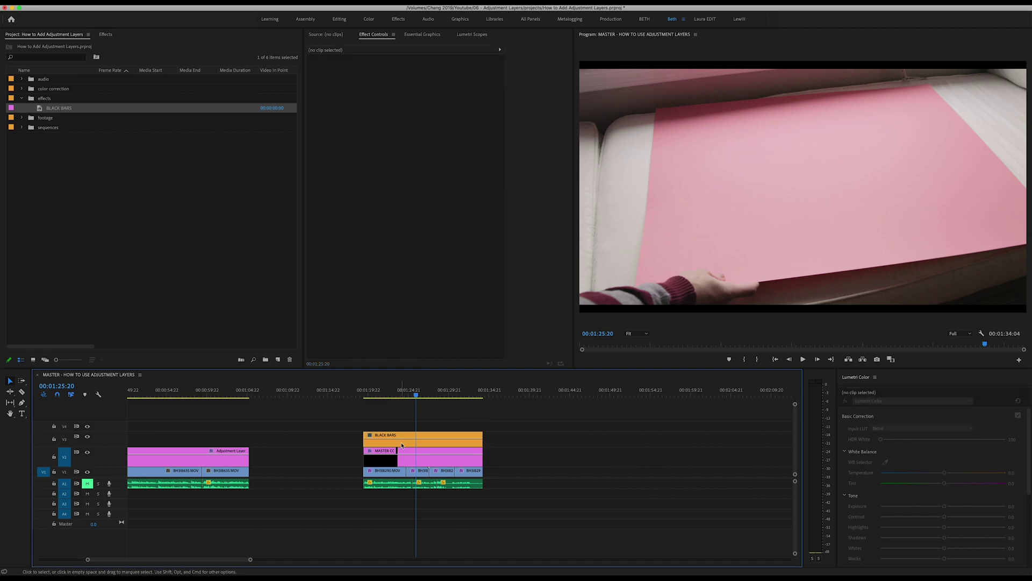
{"action": "left_click", "coordinate": [387, 444]}
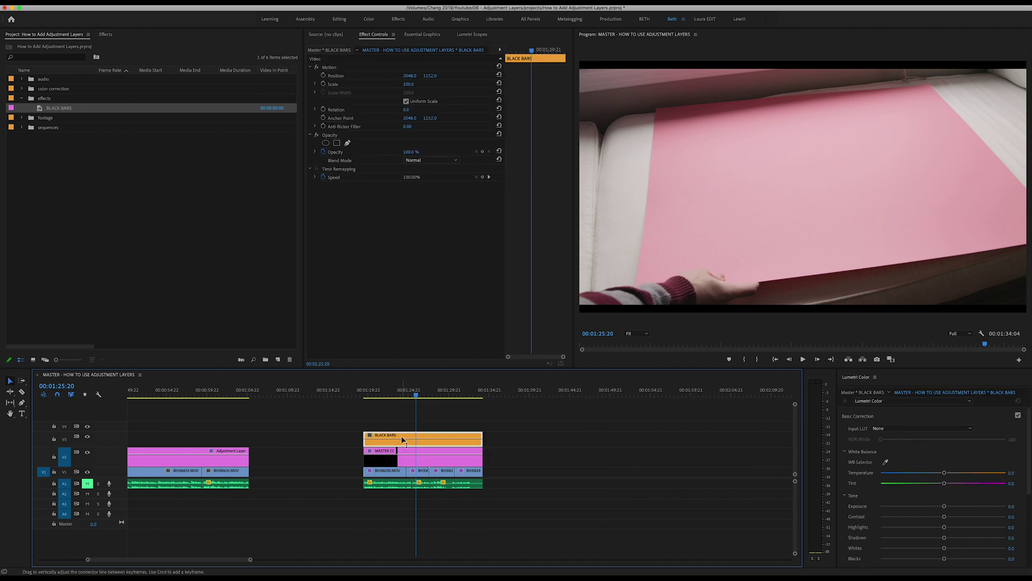
{"action": "left_click", "coordinate": [106, 35]}
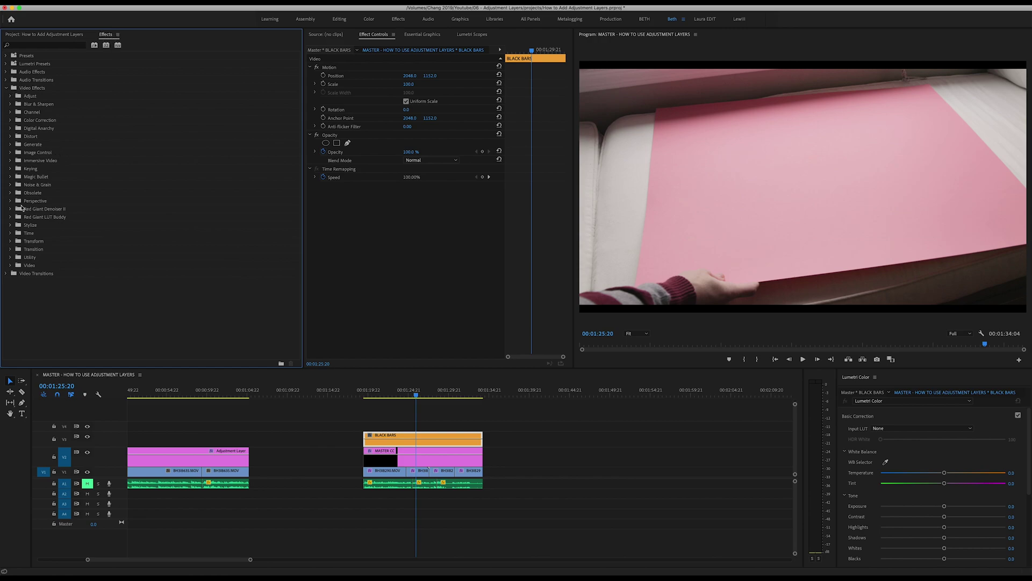
Step: Apply the Transform > Crop effect to BLACK BARS with Top and Bottom set to 10%
{"action": "left_click", "coordinate": [11, 242]}
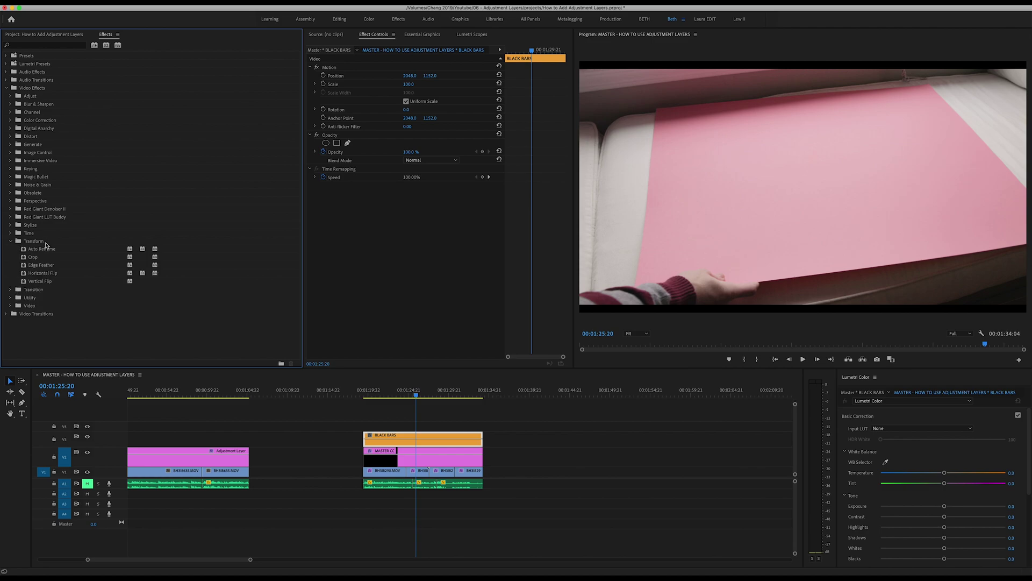
{"action": "left_click_drag", "start_coordinate": [26, 260], "coordinate": [408, 237]}
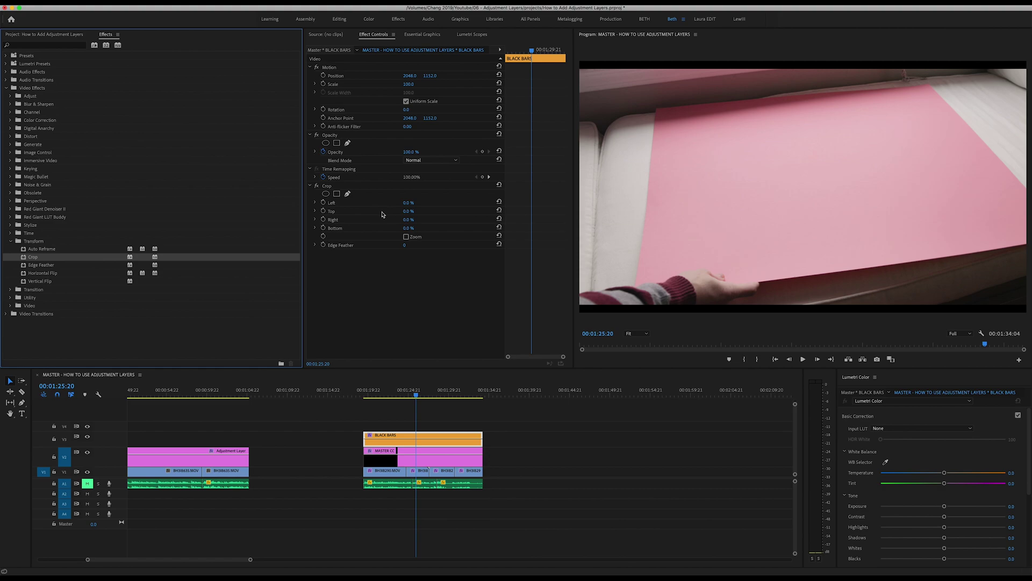
{"action": "left_click", "coordinate": [406, 211]}
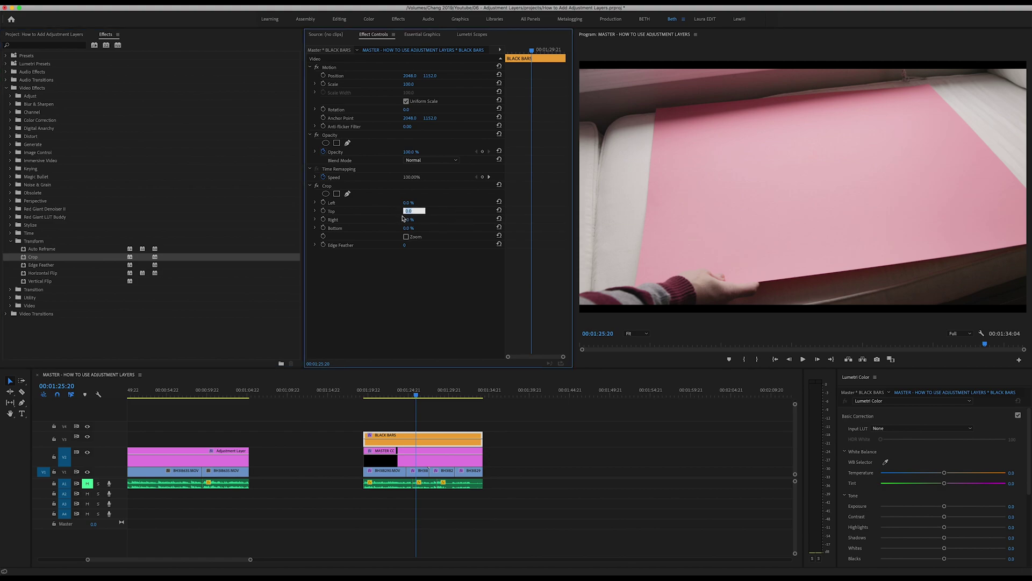
{"action": "type", "text": "10"}
{"action": "key", "text": "Return"}
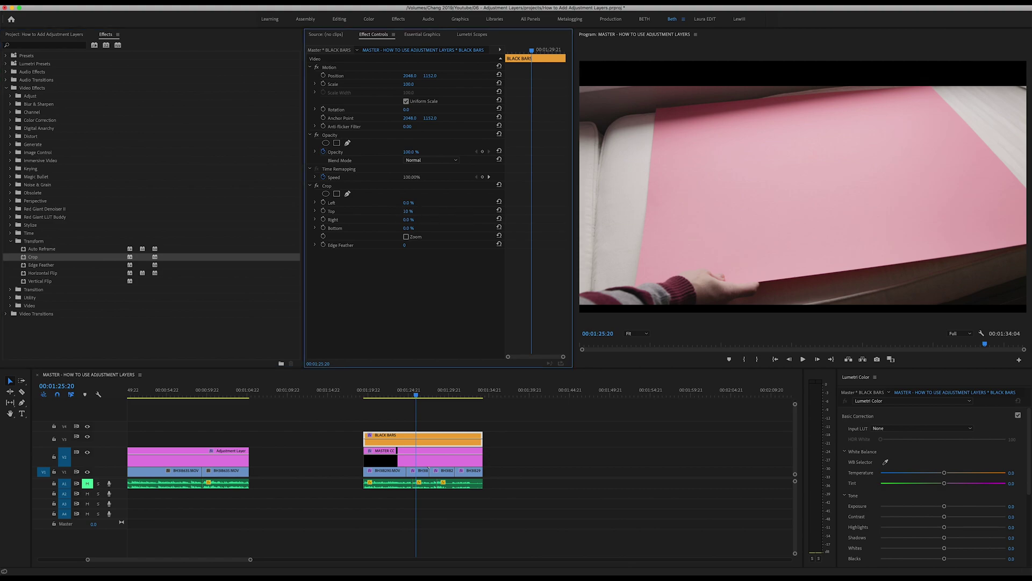
{"action": "left_click", "coordinate": [408, 228]}
{"action": "type", "text": "10"}
{"action": "key", "text": "Return"}
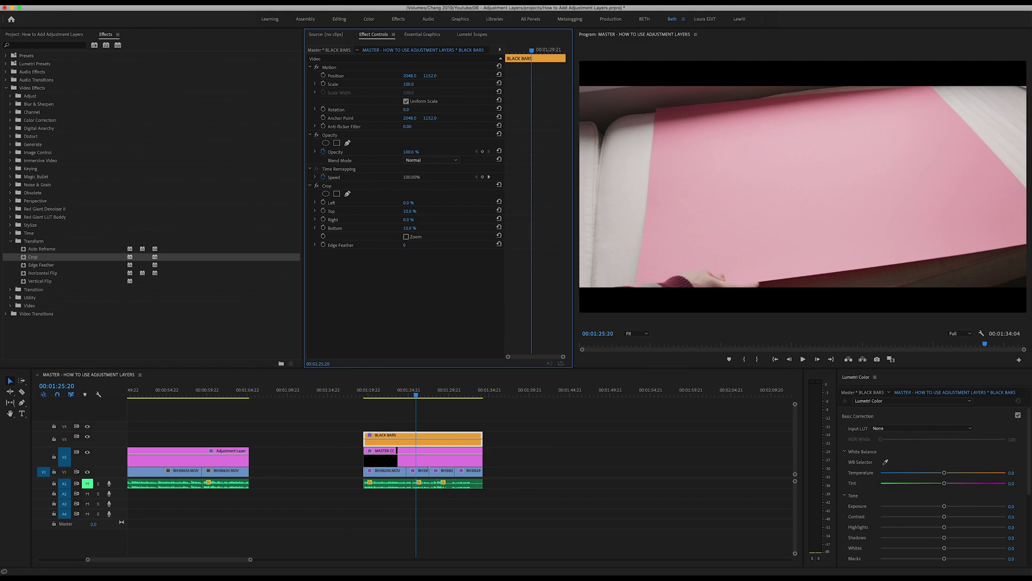
{"action": "left_click", "coordinate": [435, 423]}
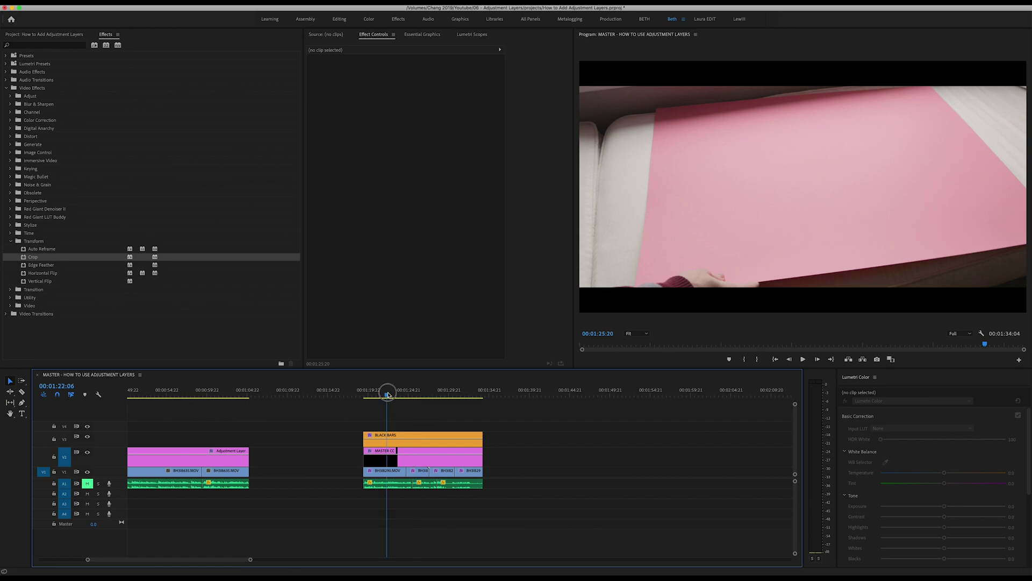
Step: Scrub to 00:01:28:13 to preview the letterbox on the donut shot
{"action": "left_click_drag", "start_coordinate": [387, 396], "coordinate": [439, 396]}
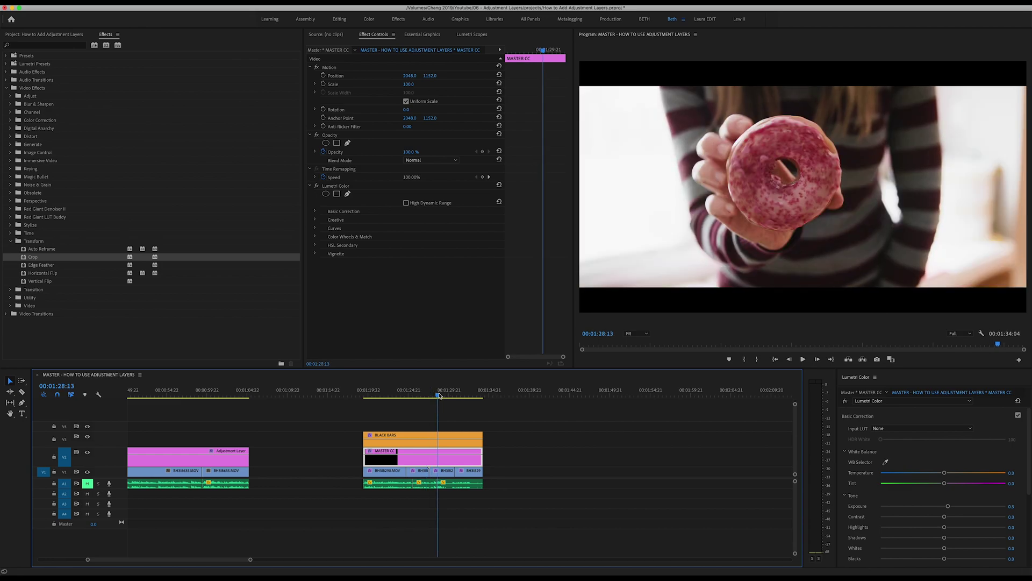
{"action": "left_click", "coordinate": [444, 473]}
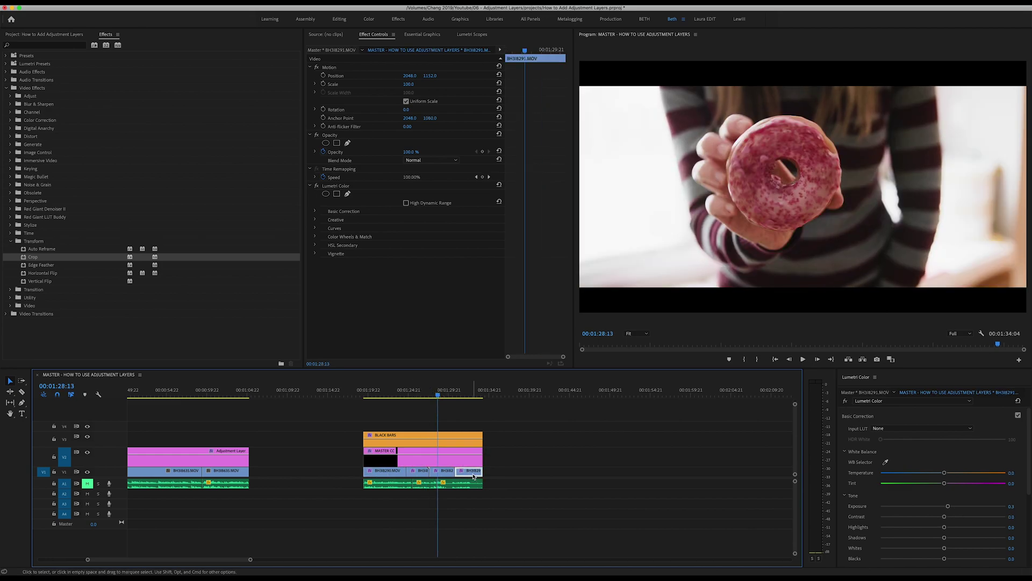
{"action": "left_click", "coordinate": [432, 483]}
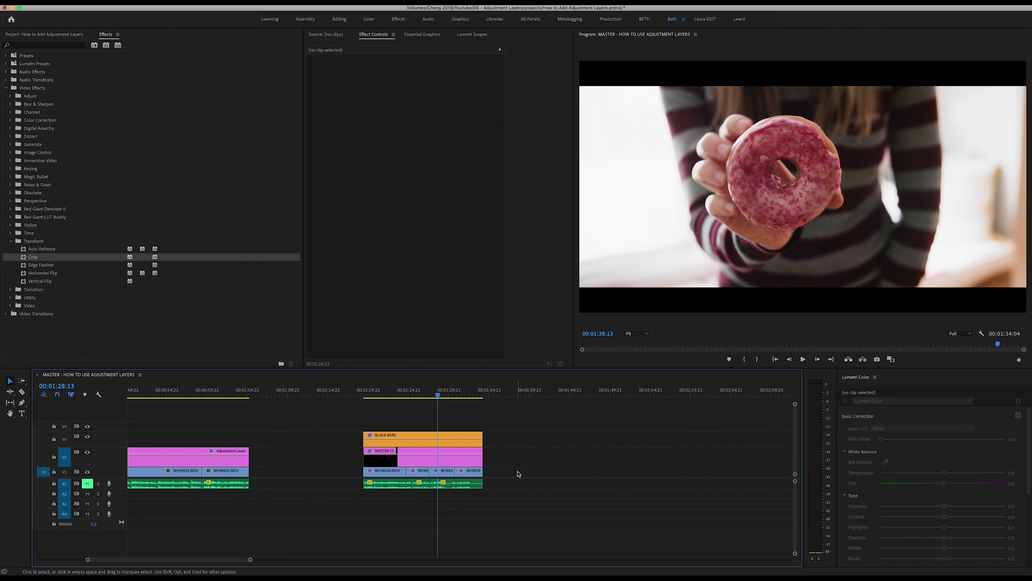
Step: Lengthen BLACK BARS and MASTER CC, then trim both back to their original end
{"action": "left_click", "coordinate": [407, 444]}
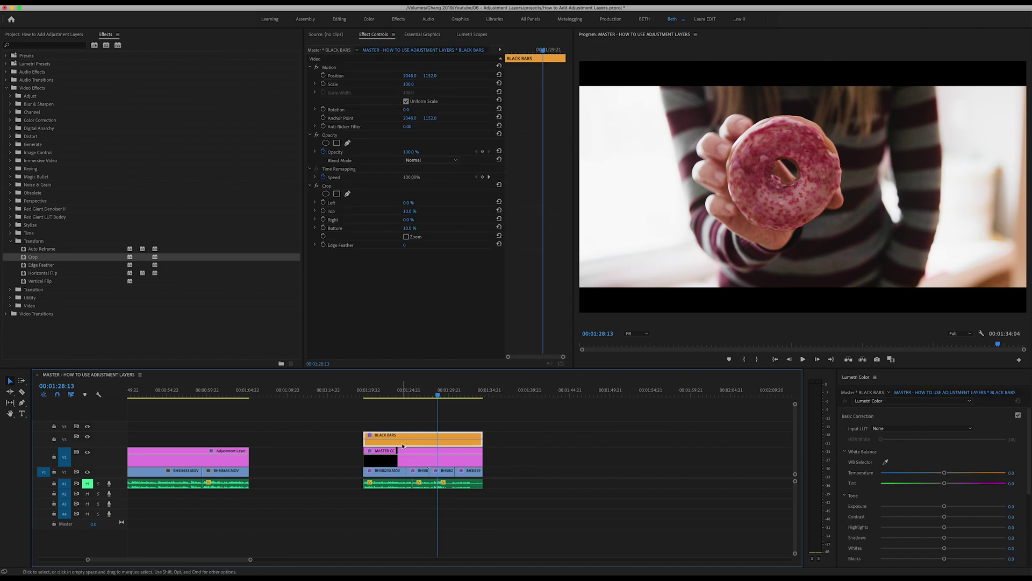
{"action": "left_click_drag", "start_coordinate": [384, 423], "coordinate": [640, 445]}
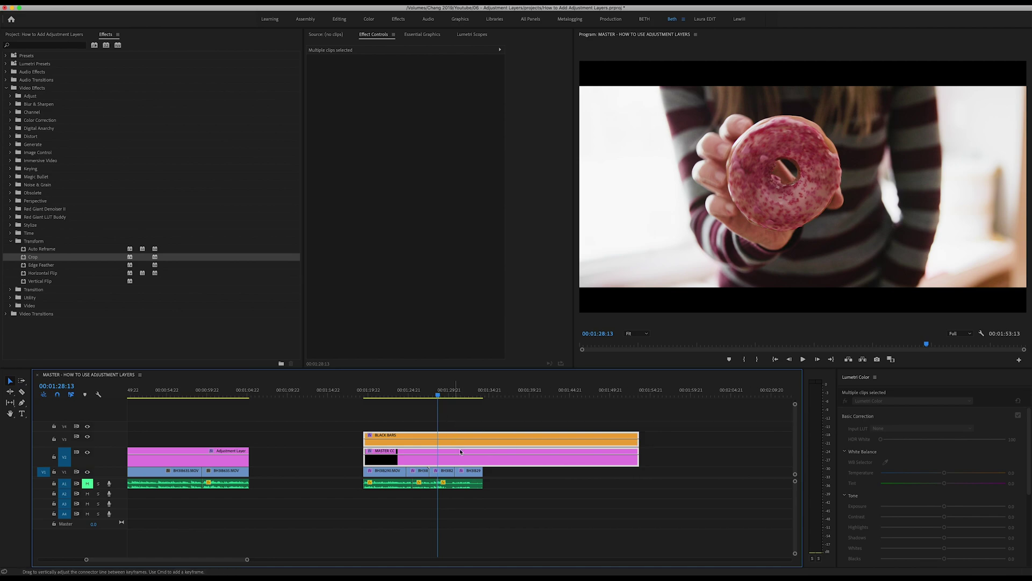
{"action": "left_click", "coordinate": [499, 419]}
{"action": "left_click_drag", "start_coordinate": [639, 444], "coordinate": [483, 444]}
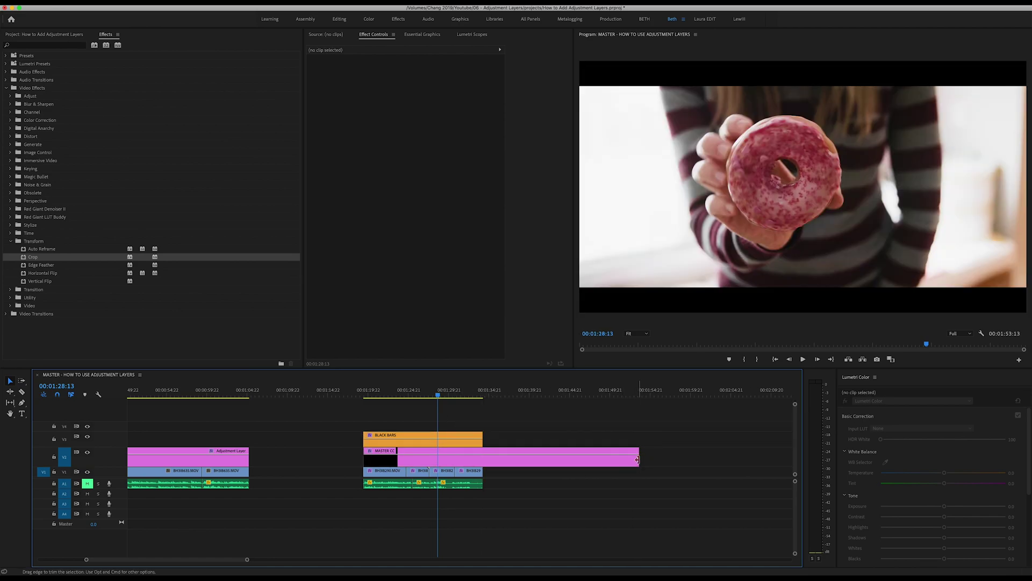
{"action": "left_click_drag", "start_coordinate": [638, 457], "coordinate": [483, 454]}
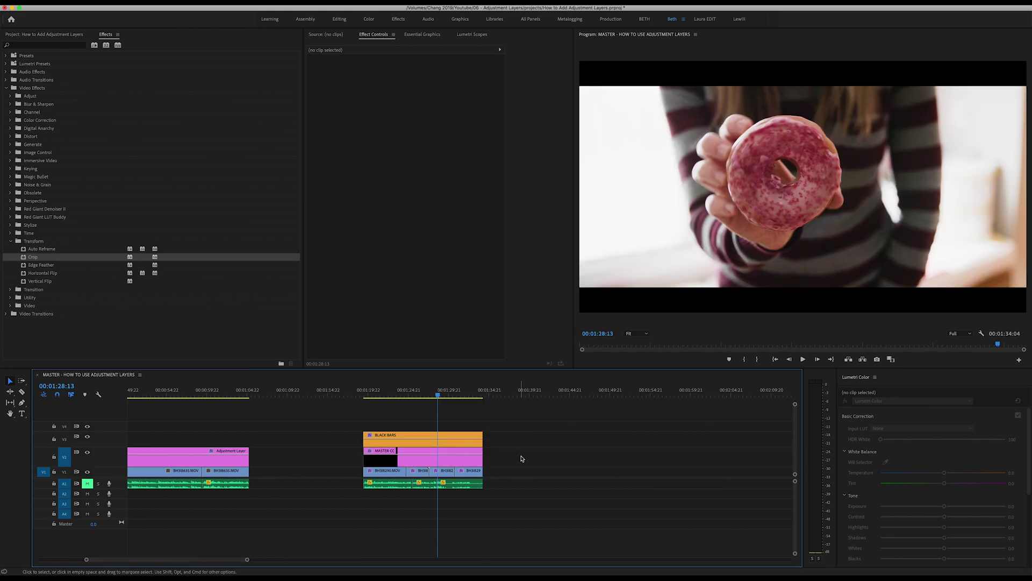